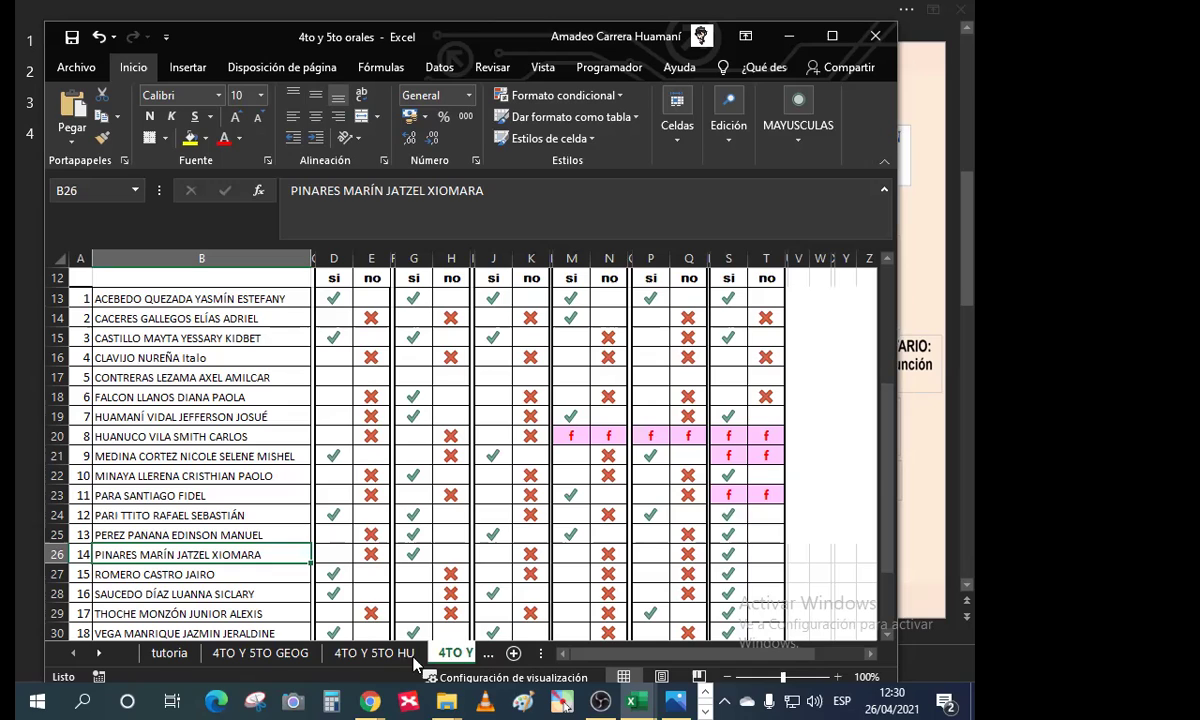
Step: Open the 4TO Y 5TO HU sheet and examine the SEMANA 06 oral marks, especially the "no" column entries in T15:T25
click(339, 653)
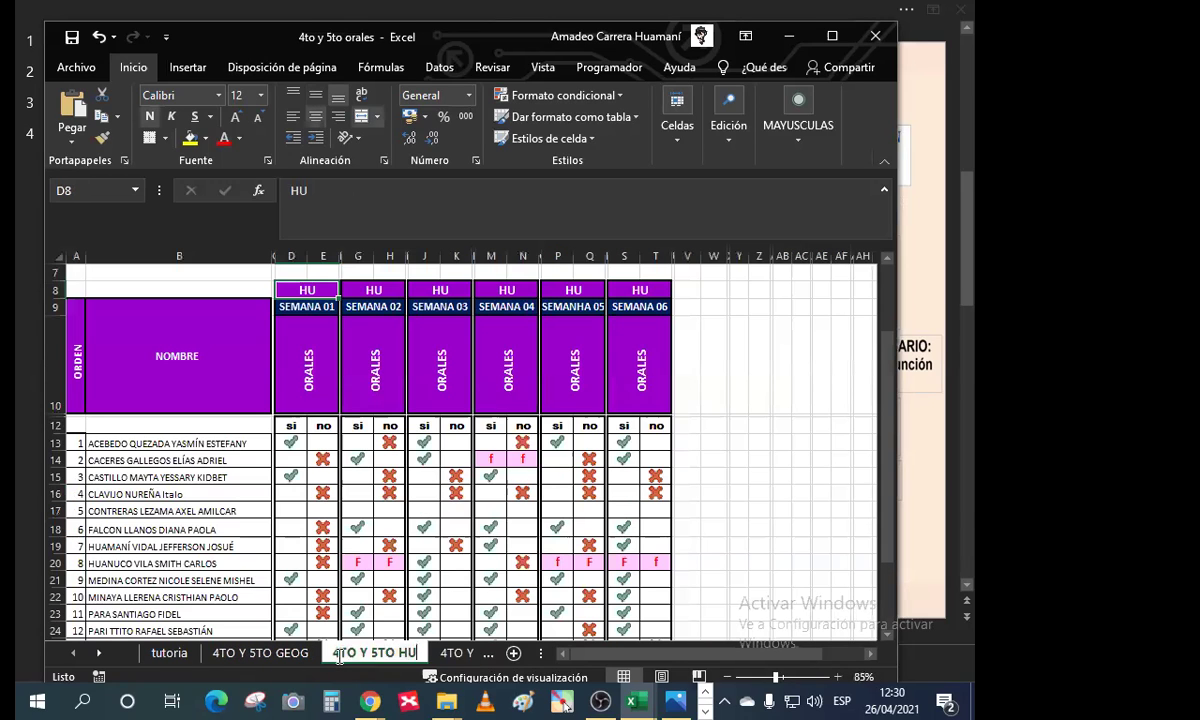
click(627, 510)
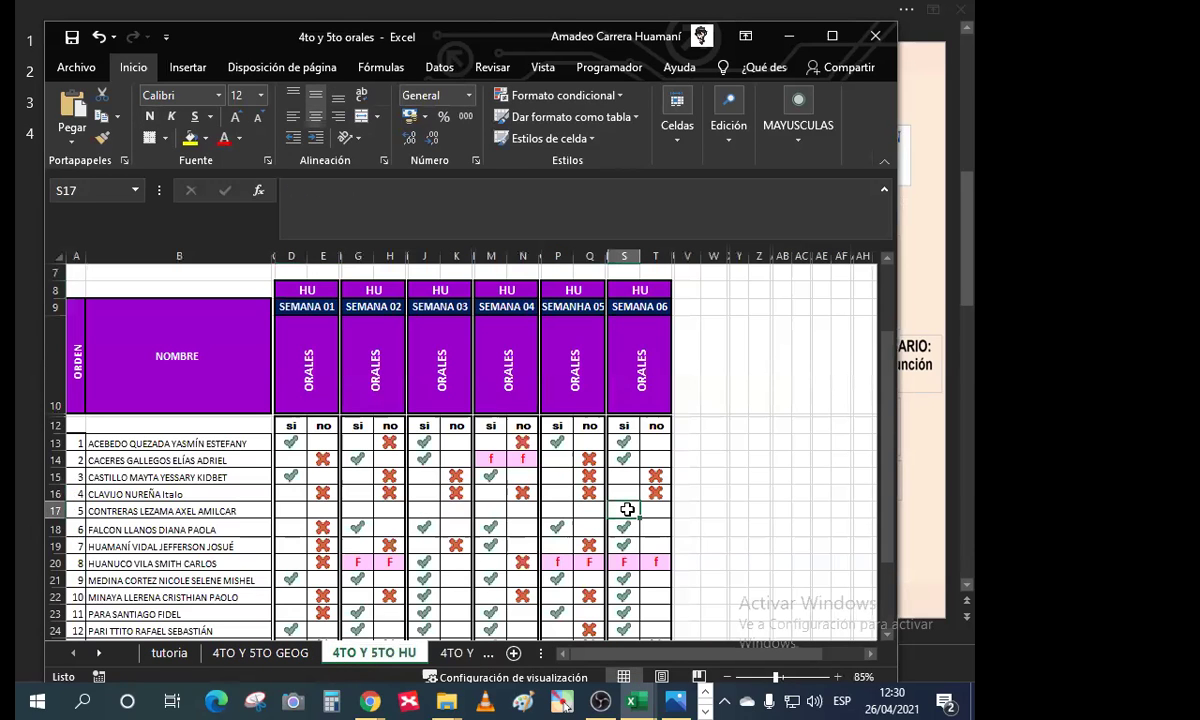
scroll(651, 479, down, 1)
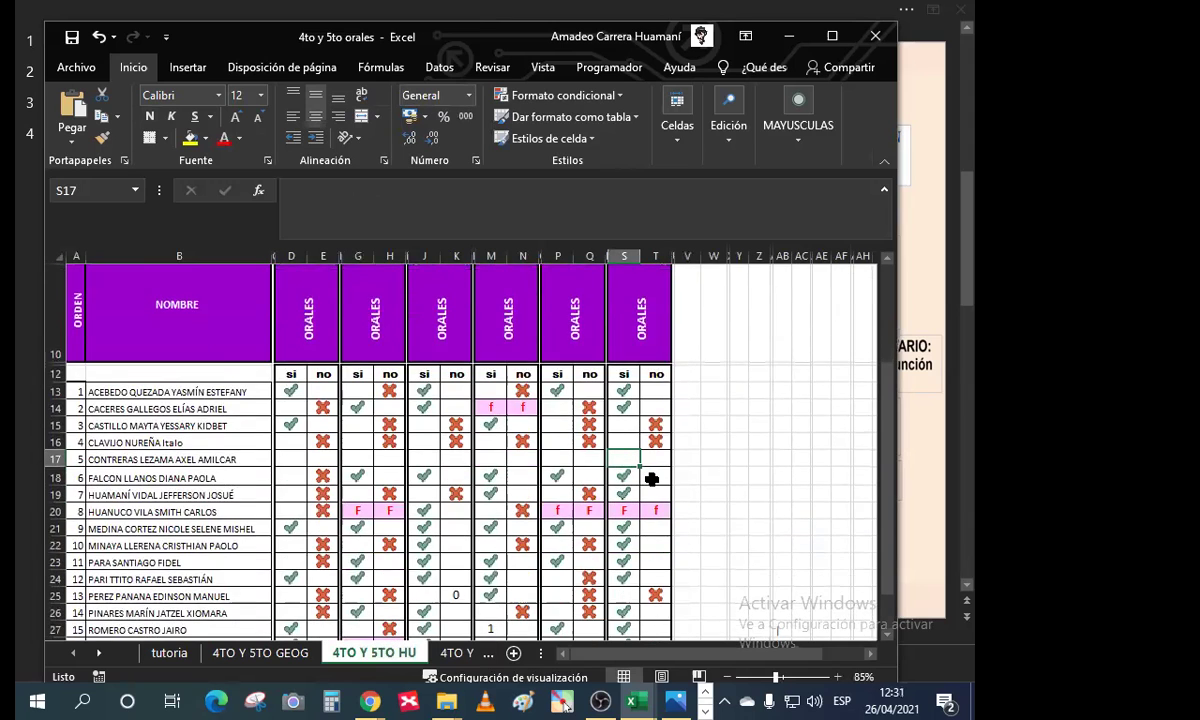
scroll(651, 479, down, 1)
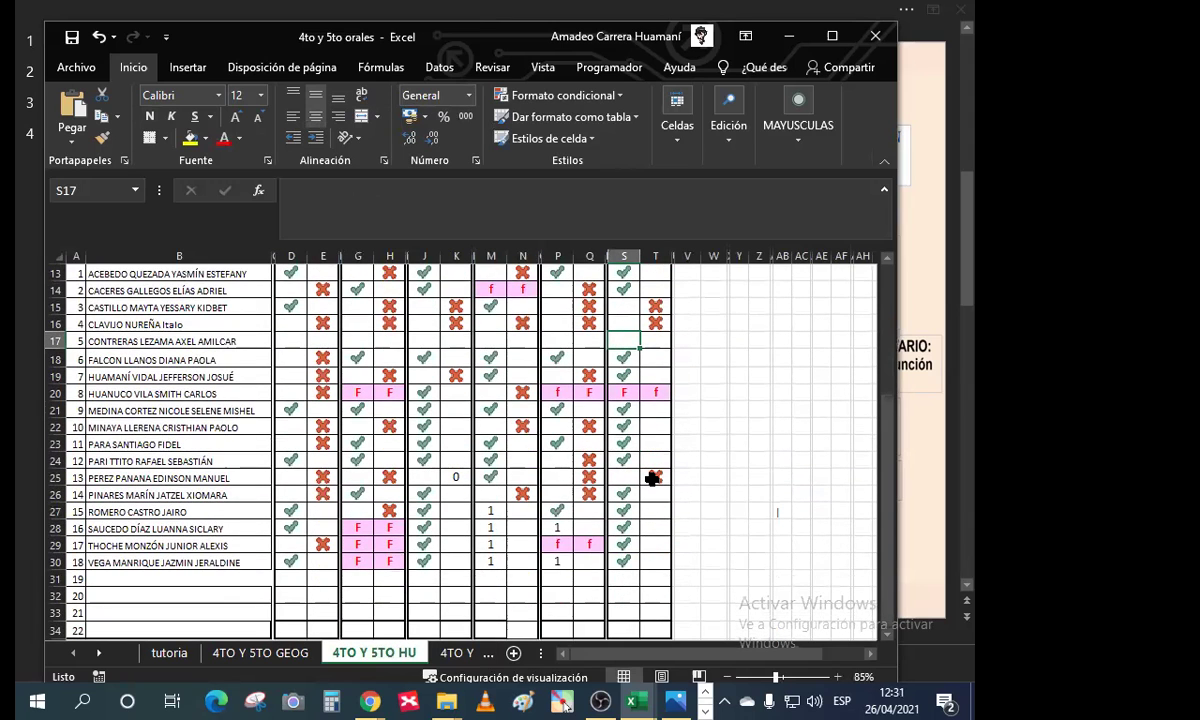
click(657, 393)
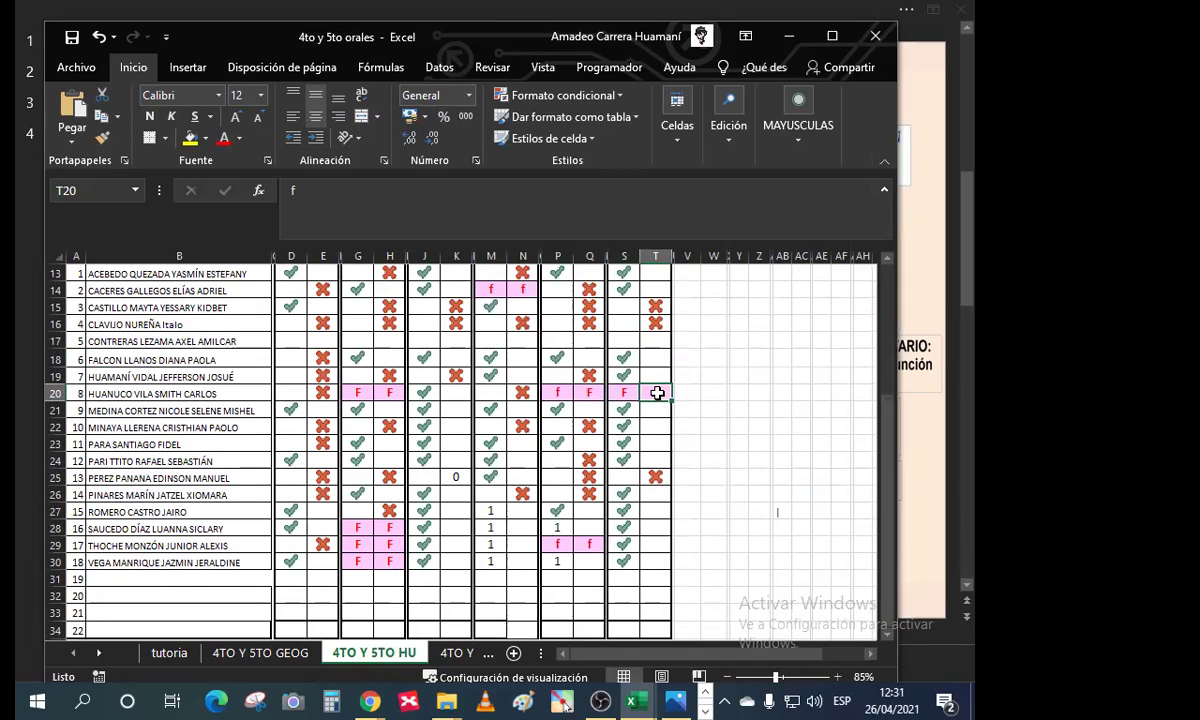
click(652, 477)
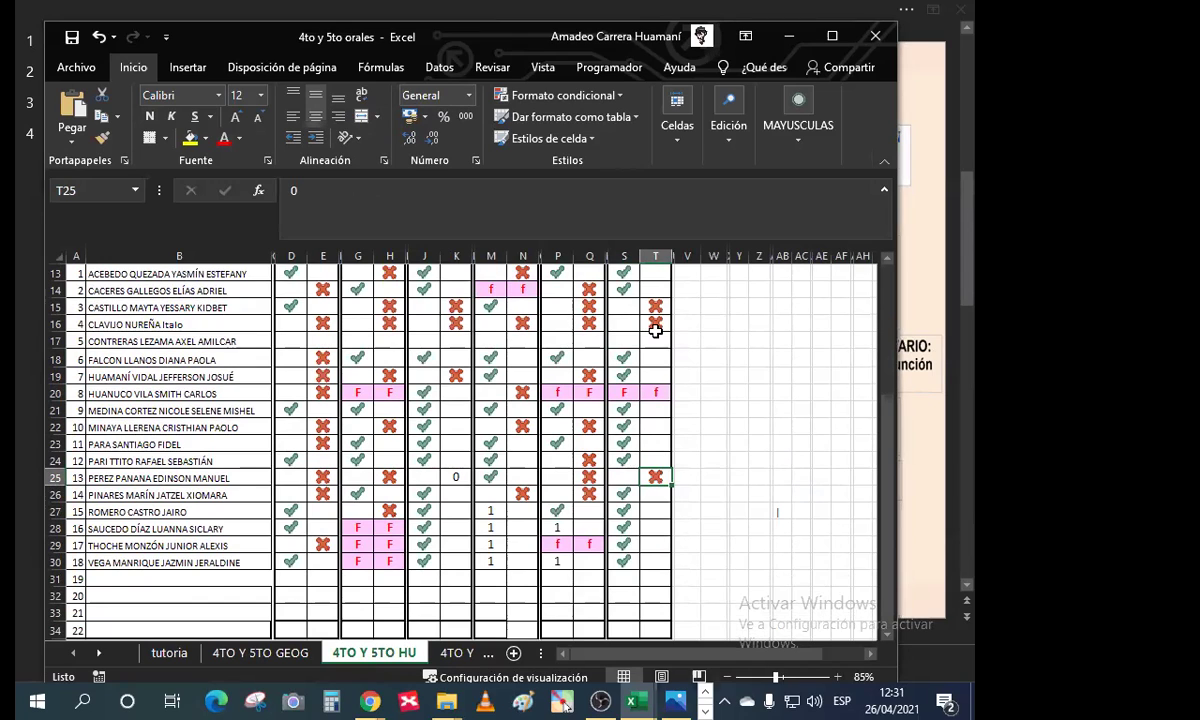
drag(655, 306, 656, 477)
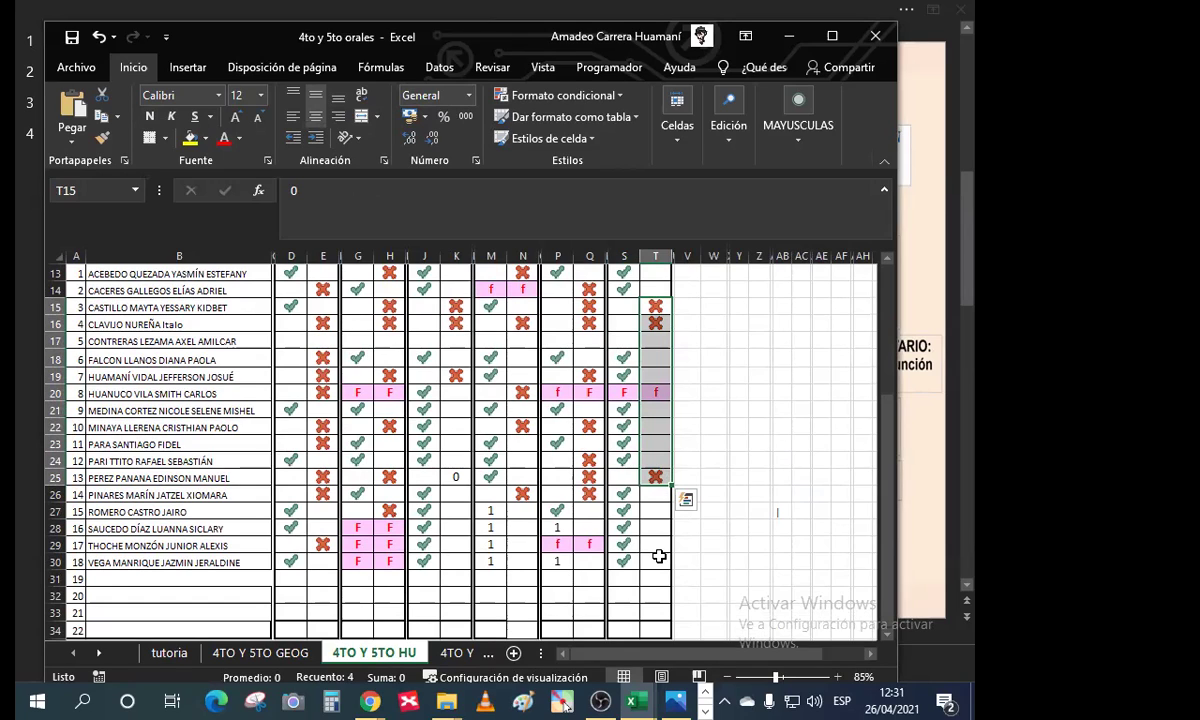
click(659, 540)
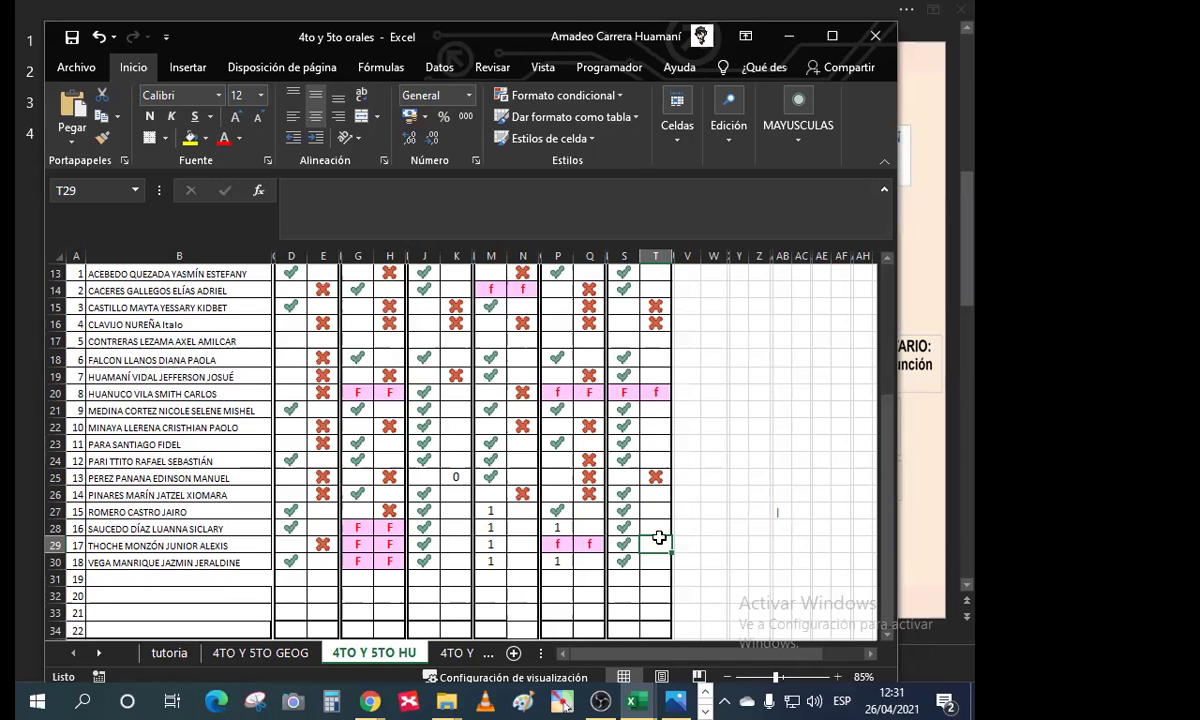
Step: Recheck the SEMANA 06 "no" column from row 13 to row 27, comparing the entries in rows 15, 16, 20 and 25
scroll(659, 538, up, 2)
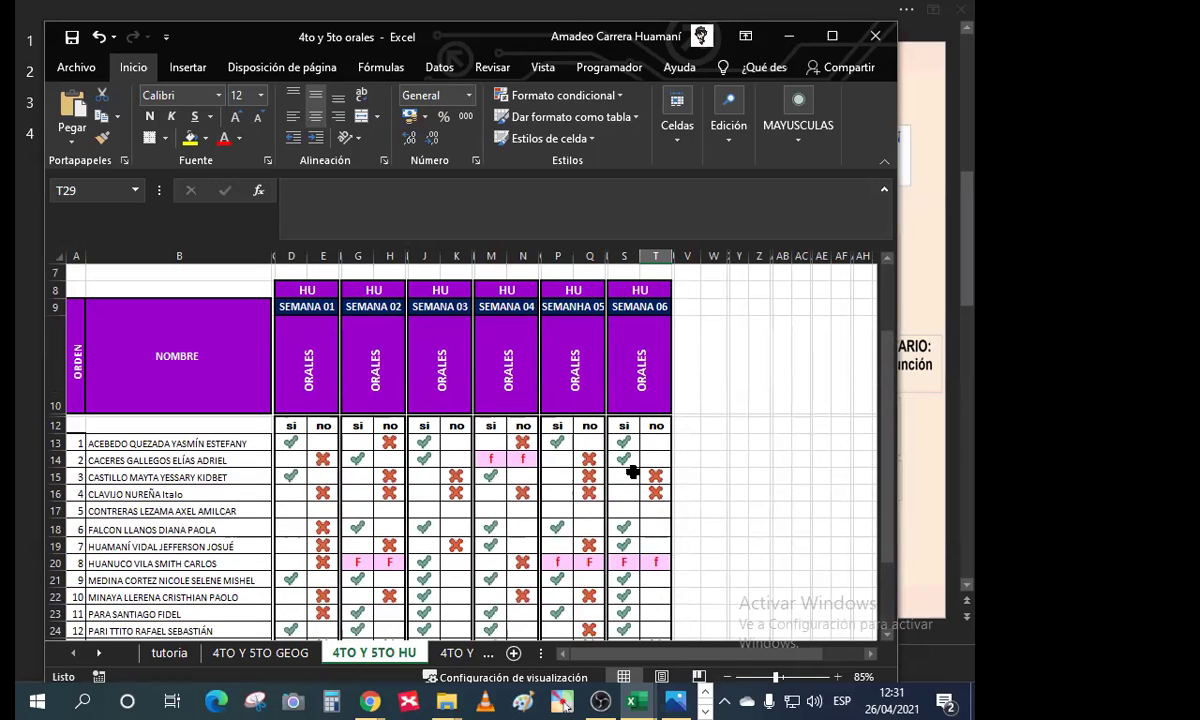
drag(654, 475, 655, 492)
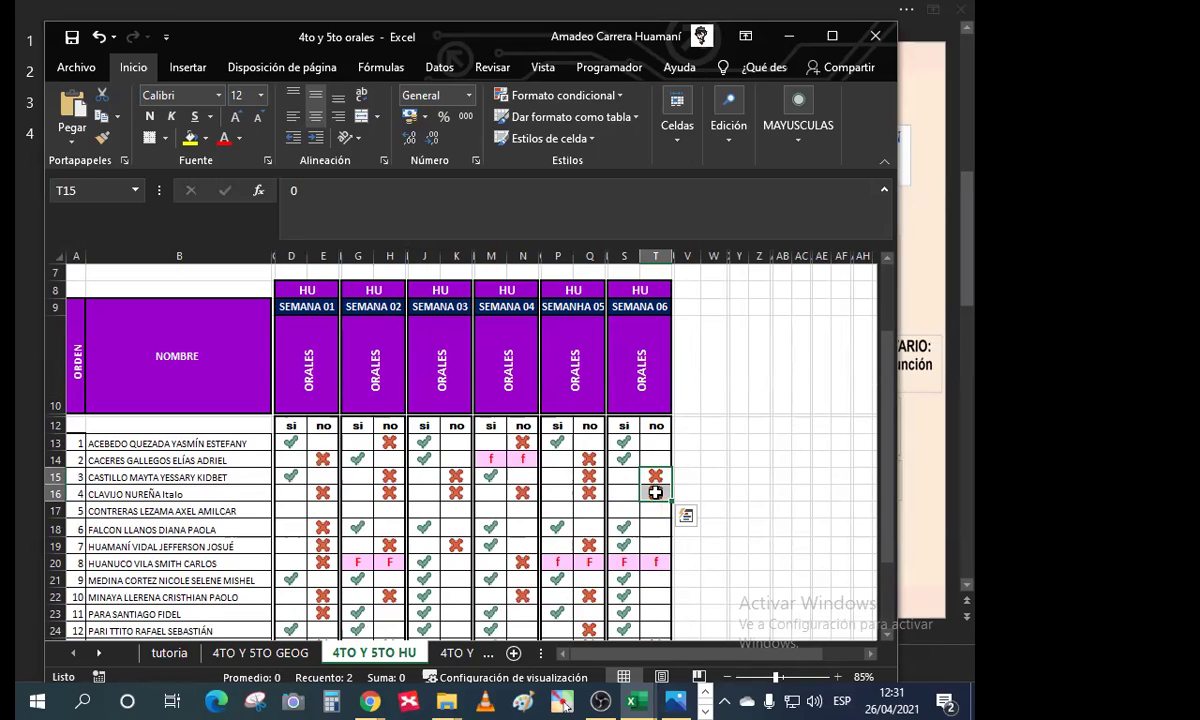
key(ctrl+j)
click(661, 560)
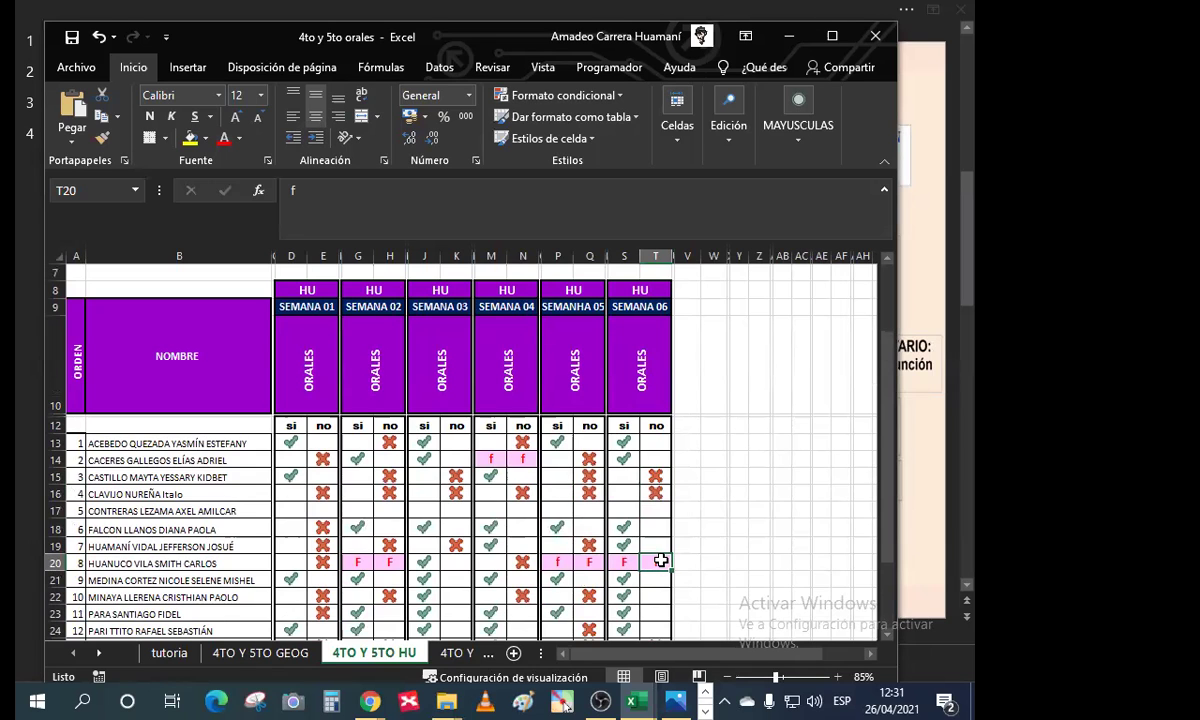
scroll(660, 561, down, 3)
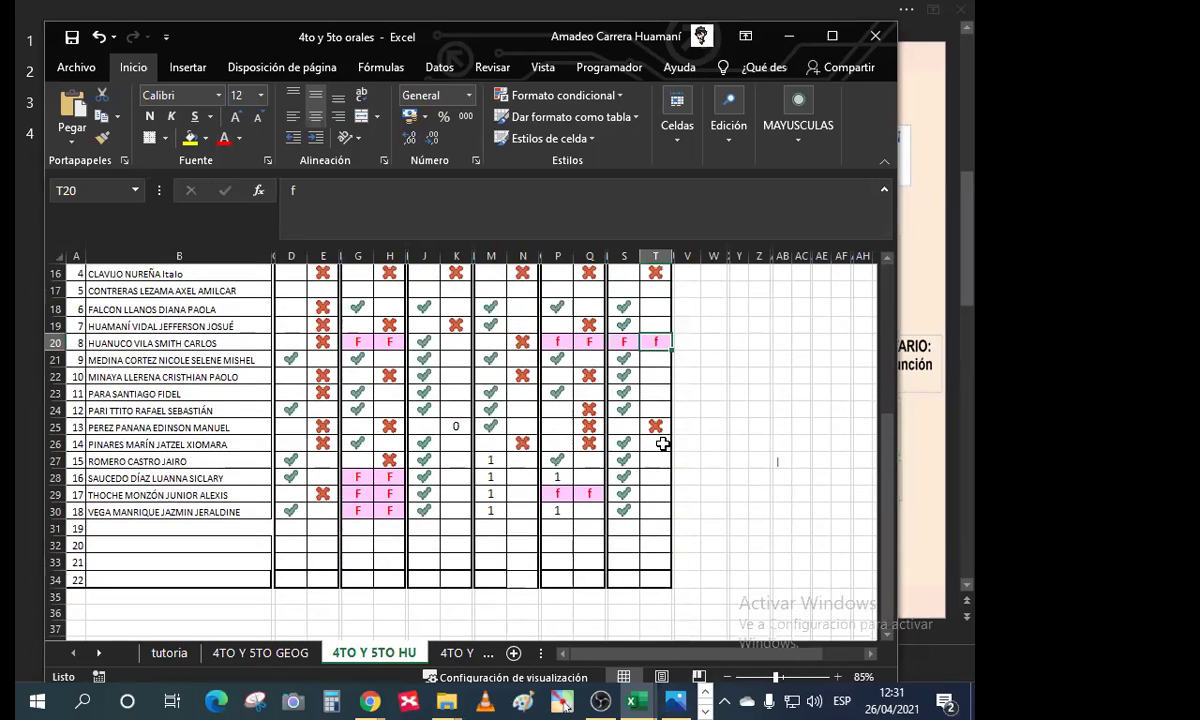
click(658, 426)
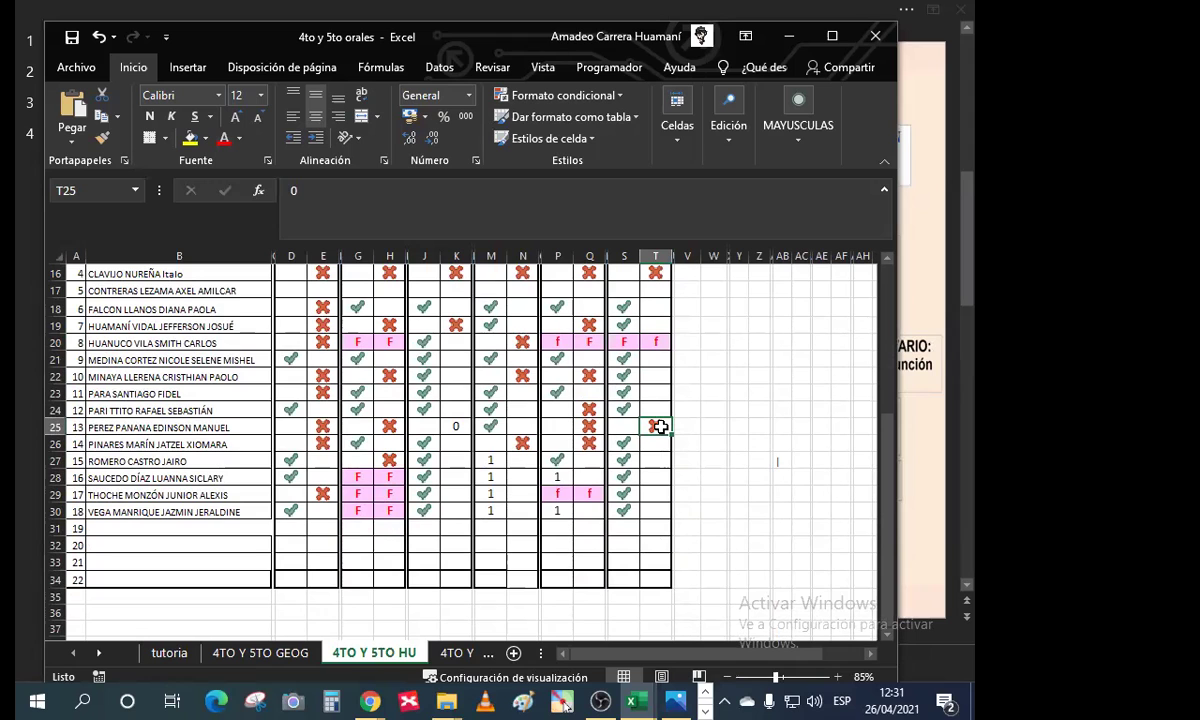
scroll(661, 518, up, 3)
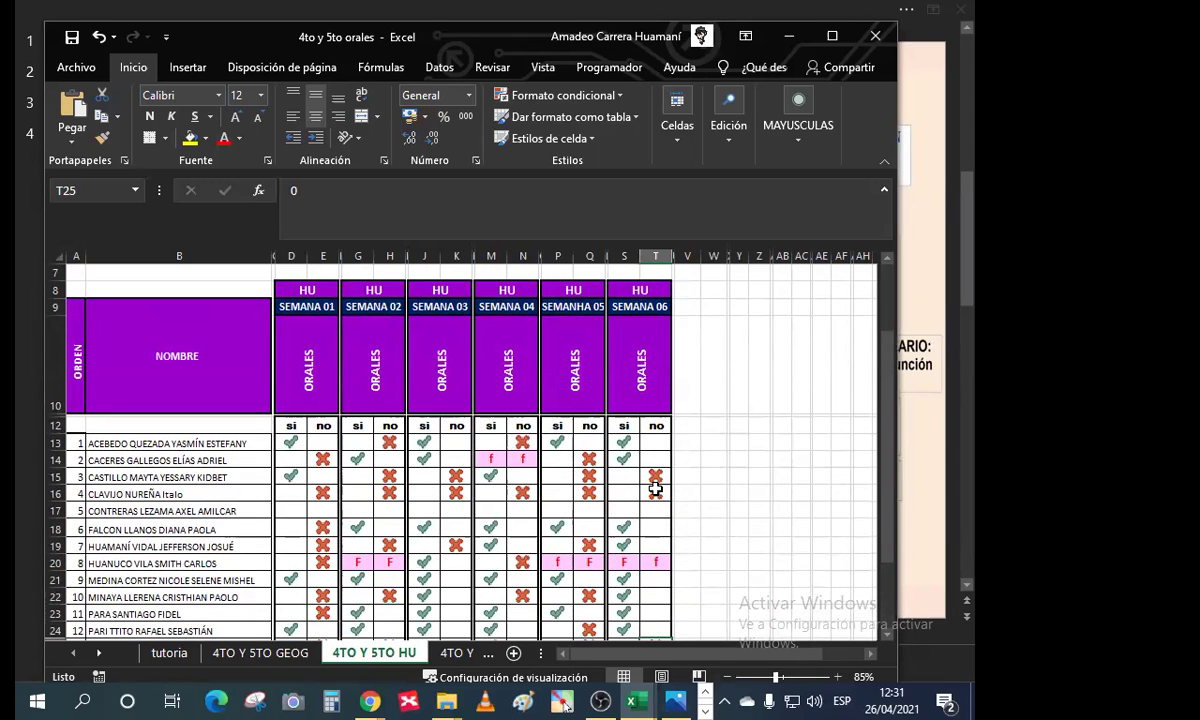
scroll(655, 488, down, 4)
scroll(655, 488, up, 3)
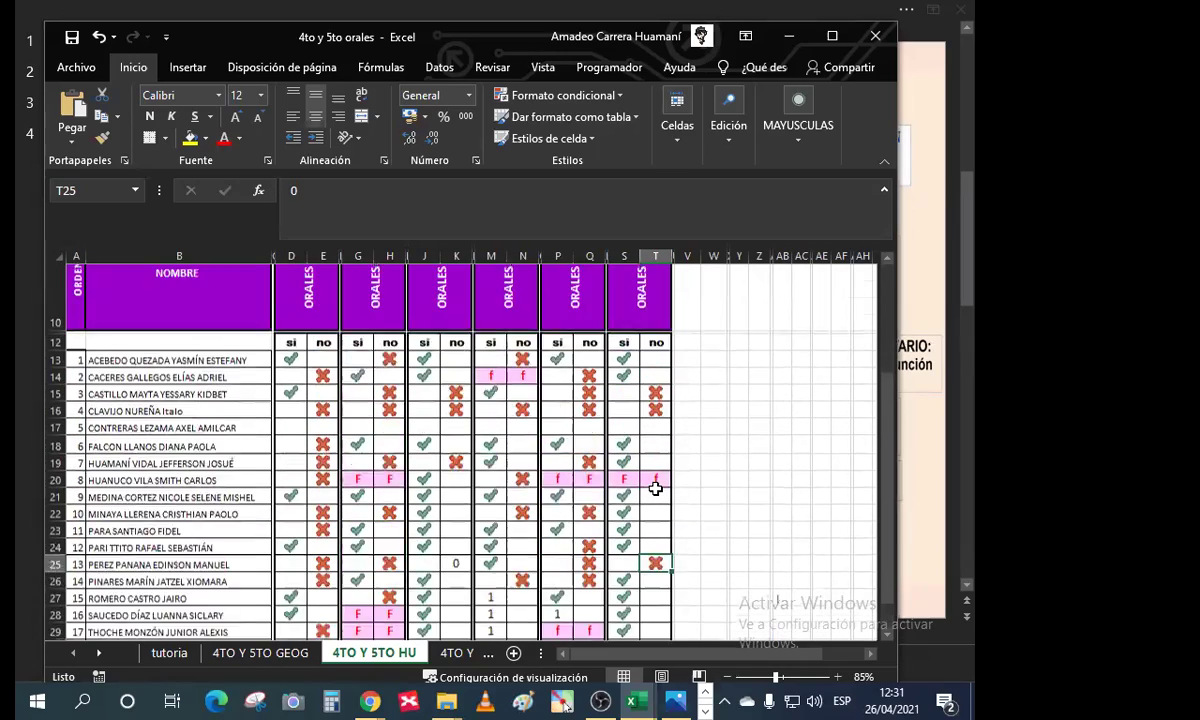
scroll(655, 488, up, 1)
drag(655, 390, 652, 530)
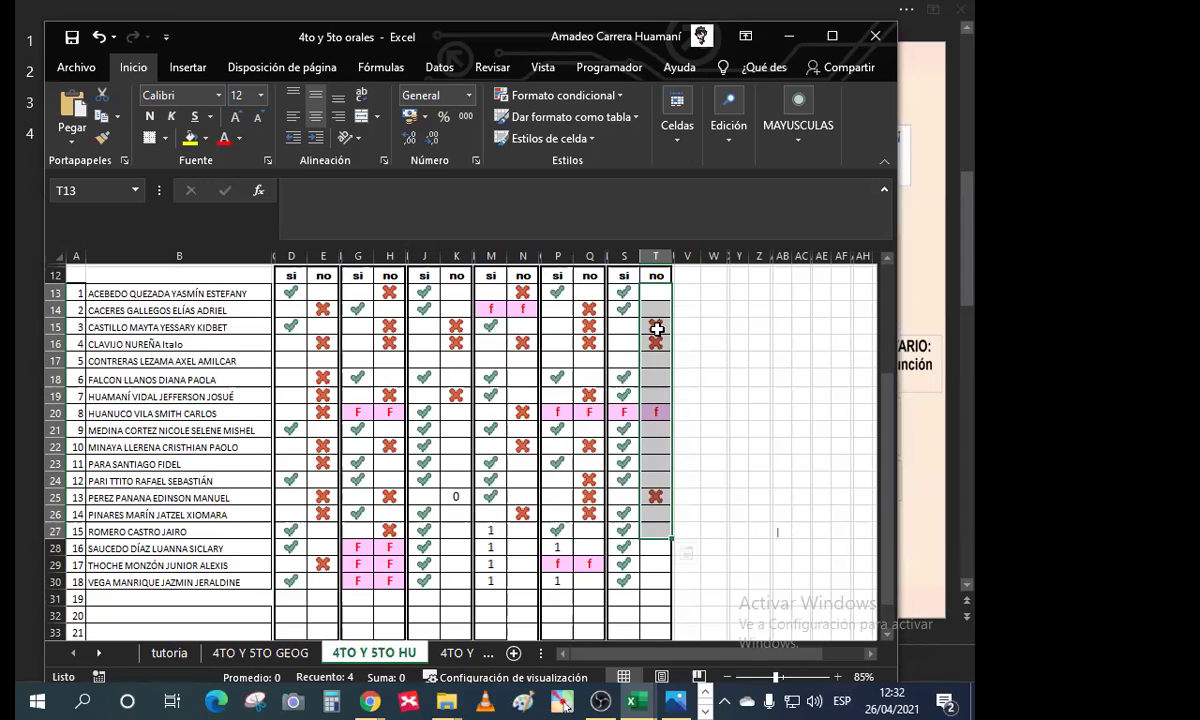
click(650, 413)
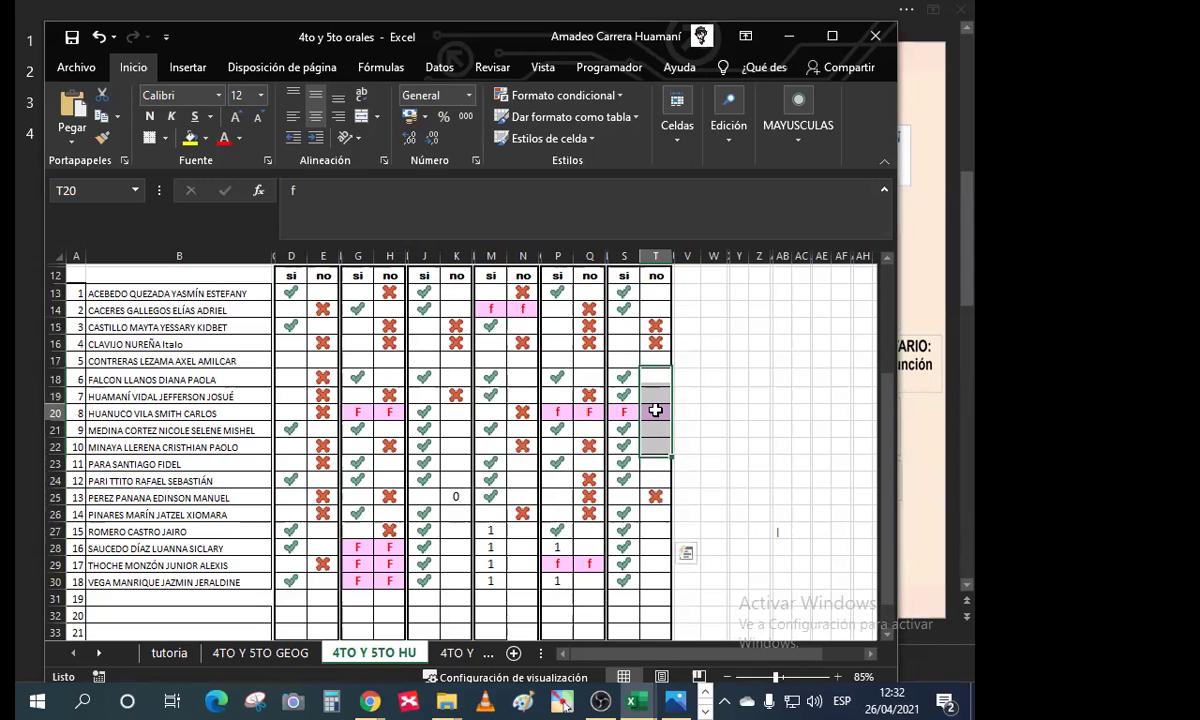
Step: Examine the row 20 student's marks across all weeks and compare the class's earlier weeks in D13:Q33 with SEMANA 06
click(357, 413)
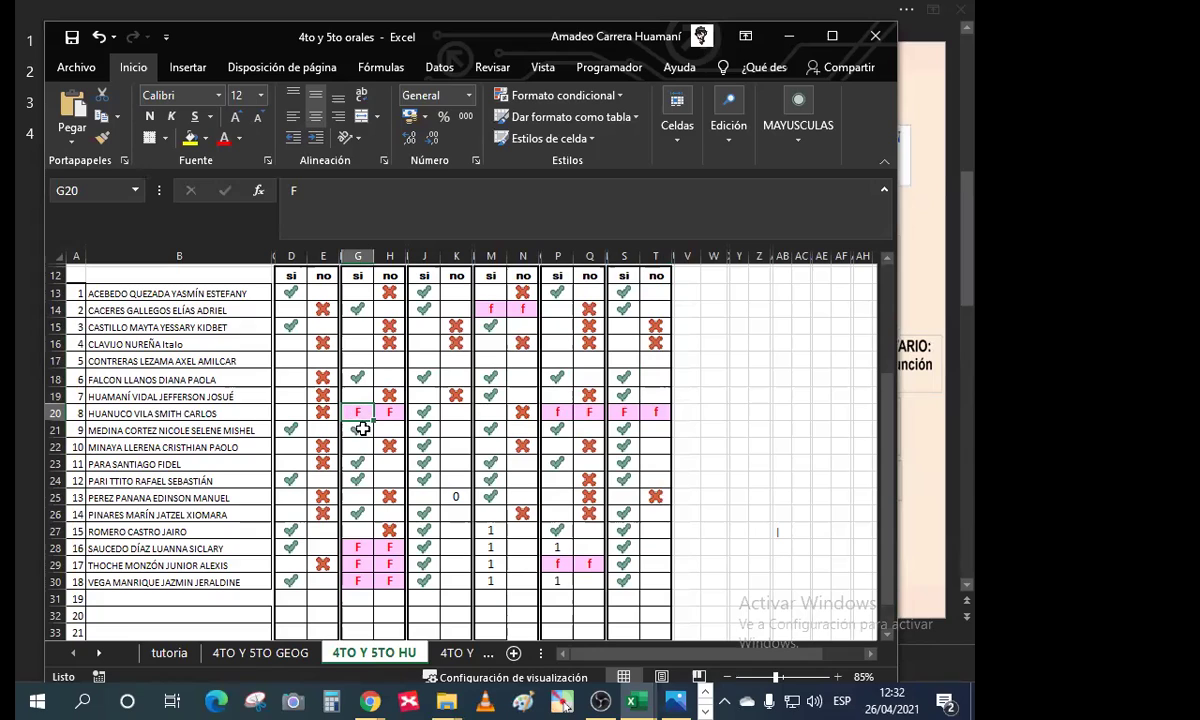
click(52, 413)
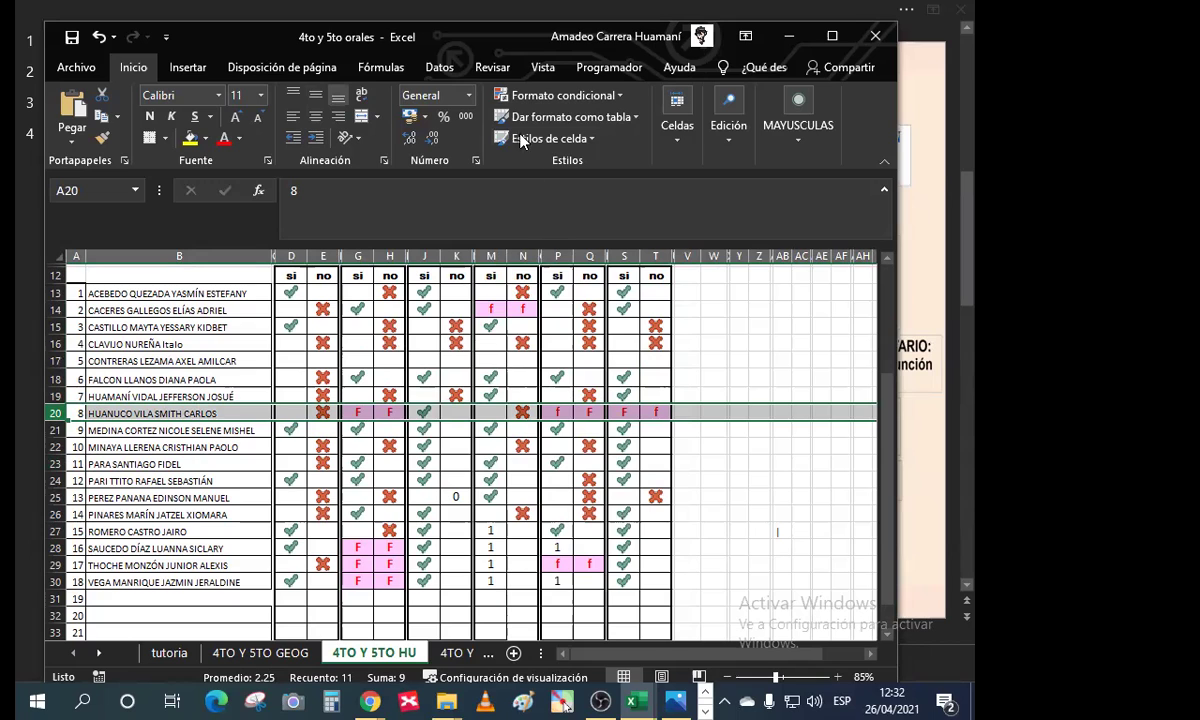
drag(288, 292, 592, 611)
click(624, 311)
click(630, 320)
click(633, 411)
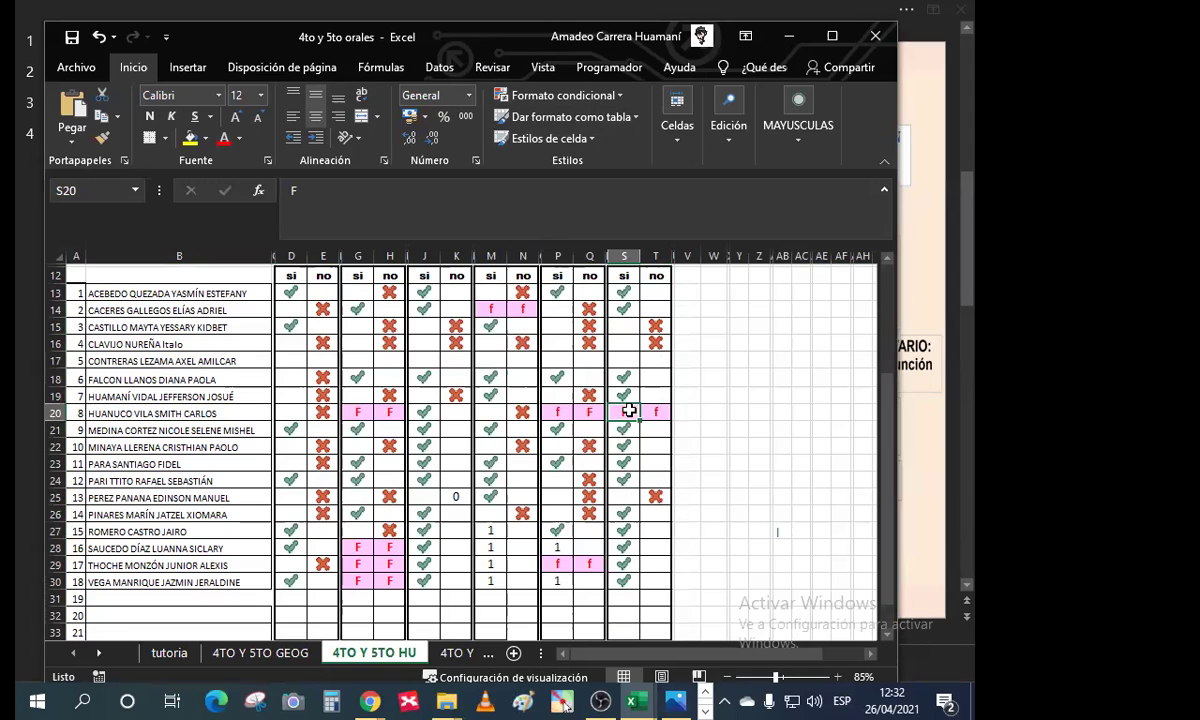
drag(280, 285, 591, 621)
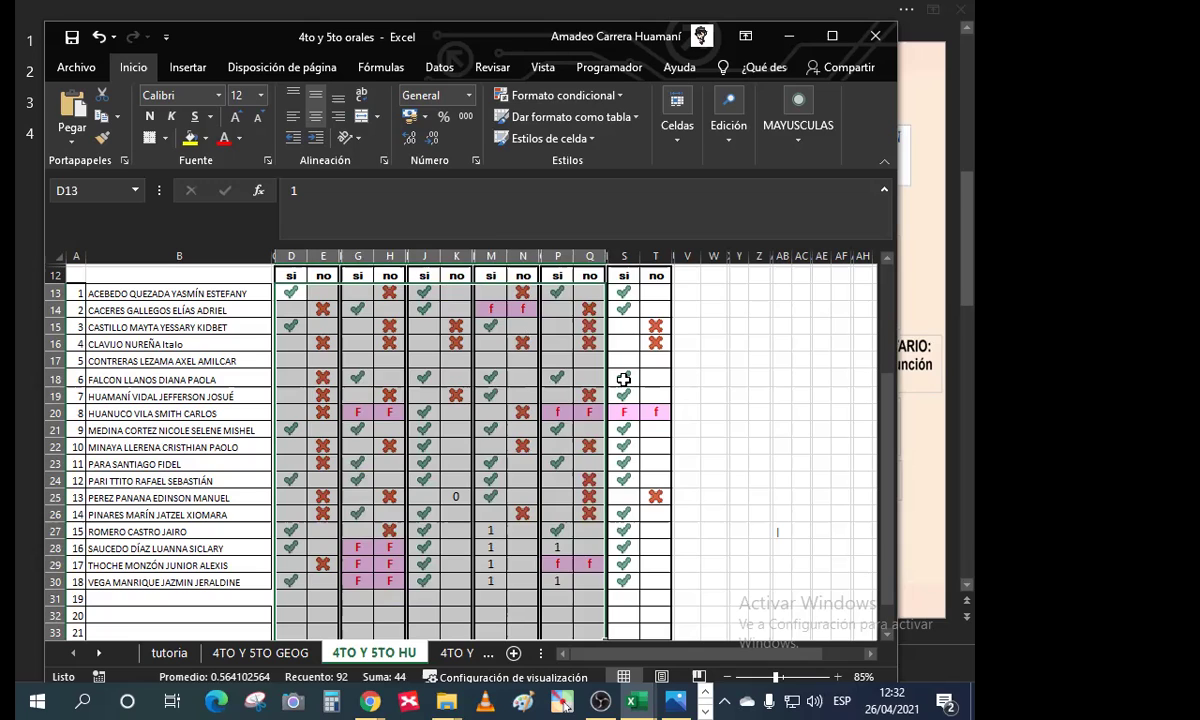
click(627, 412)
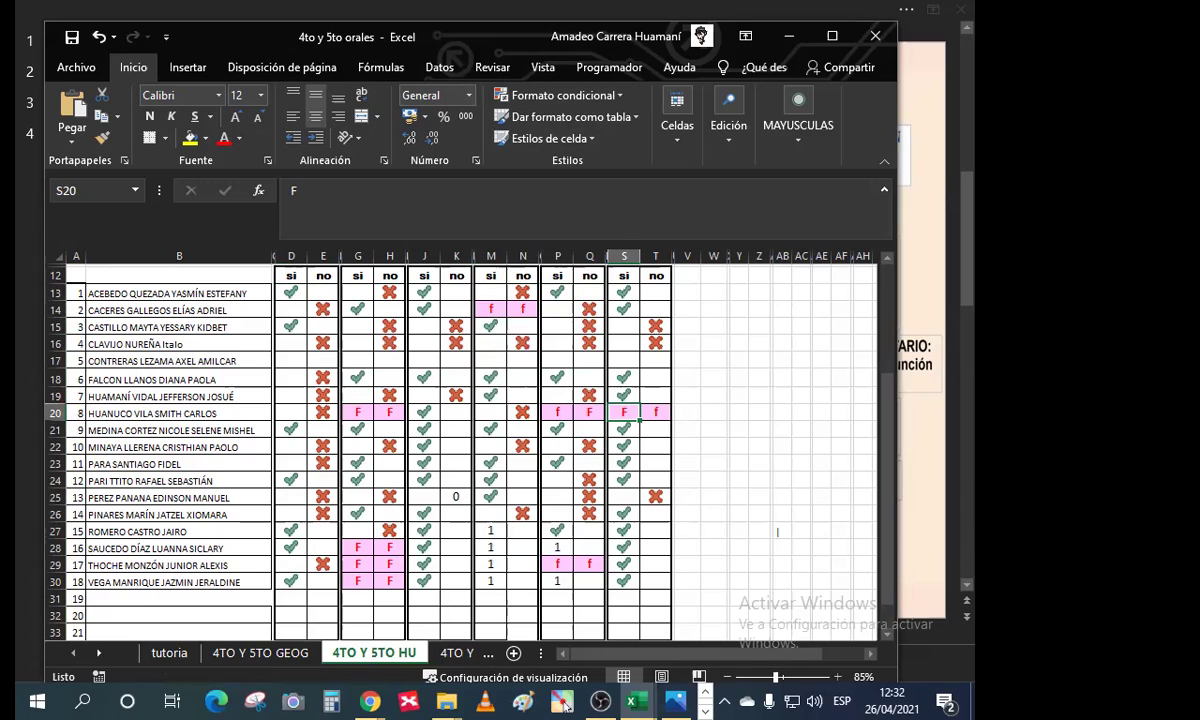
Step: Minimise the orals workbook, switch to the 4to y 5to sec asistencia workbook, enlarge its window and bring the 4to y 5to HU sheet tab into view
click(565, 704)
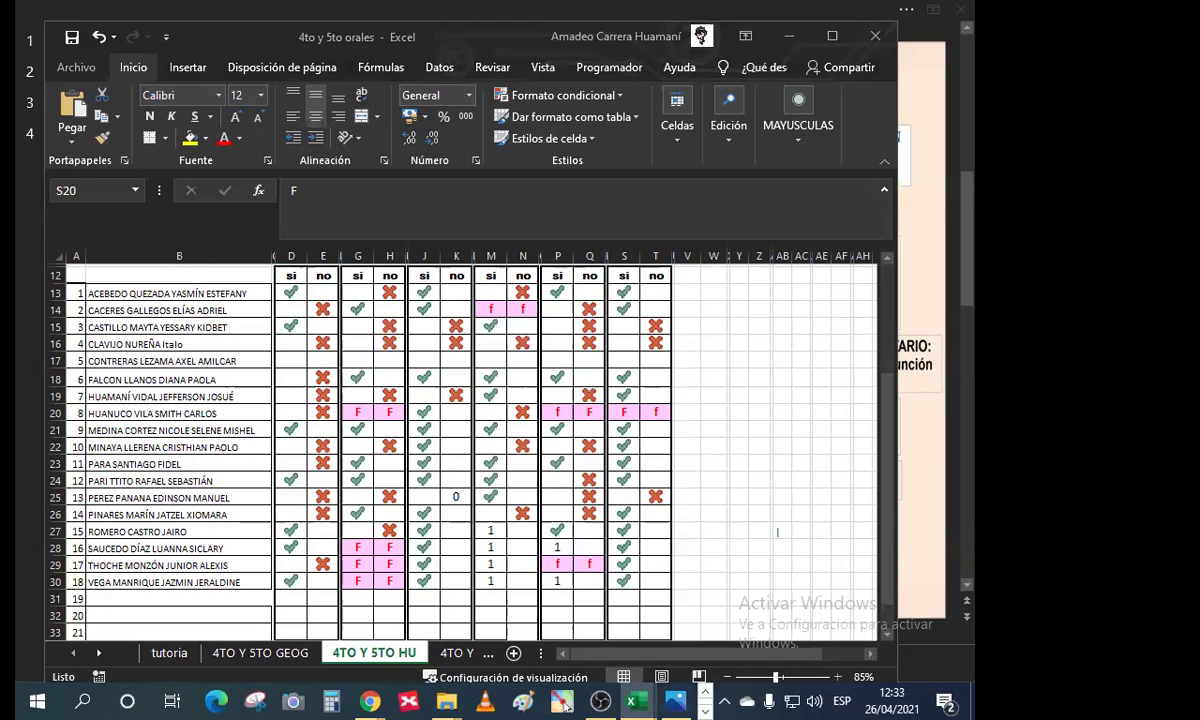
click(788, 38)
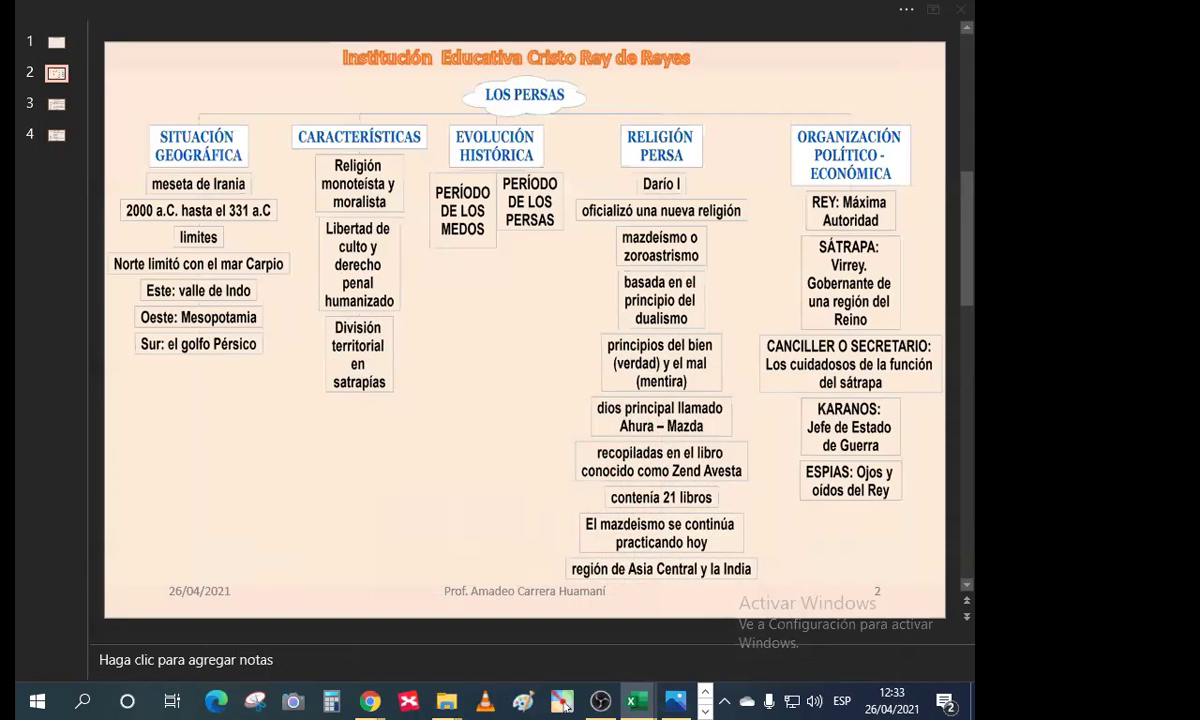
key(alt+Tab)
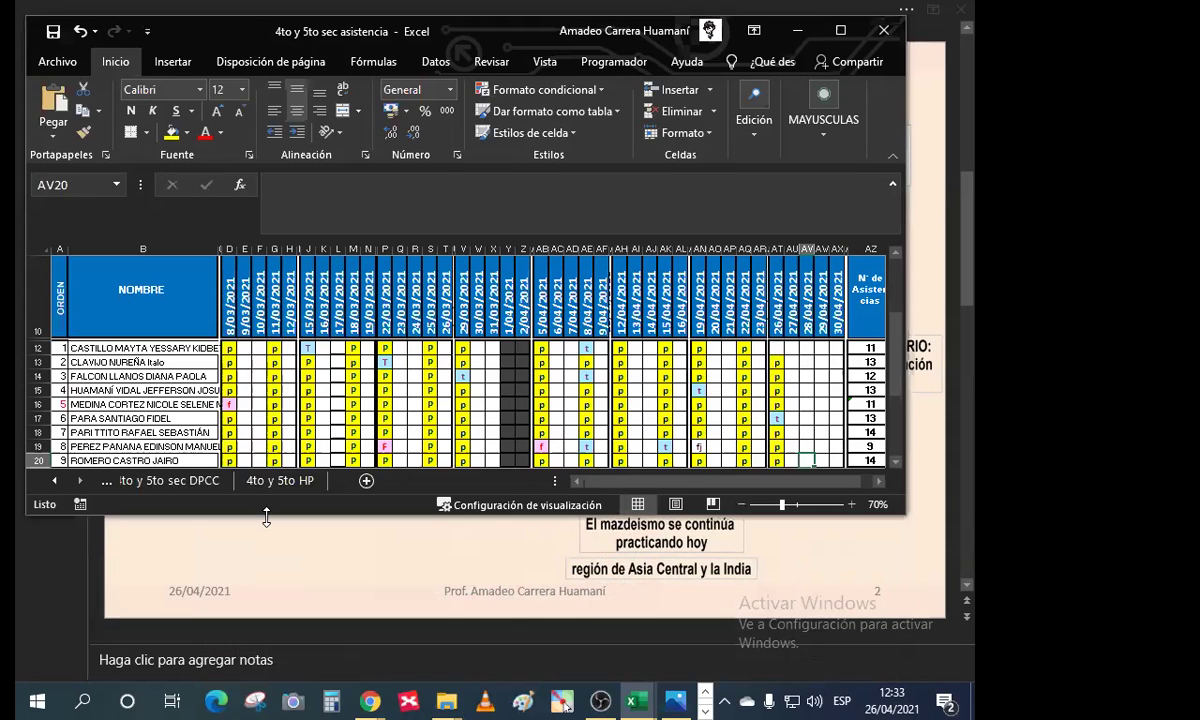
drag(266, 516, 266, 672)
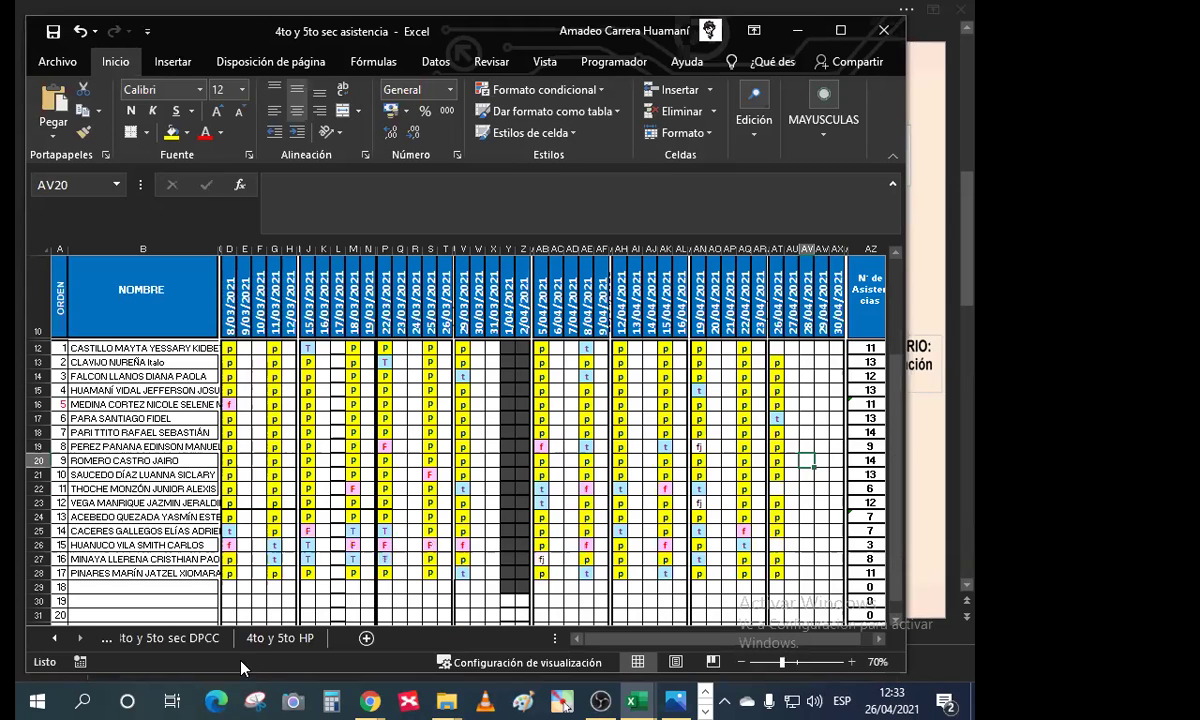
click(53, 638)
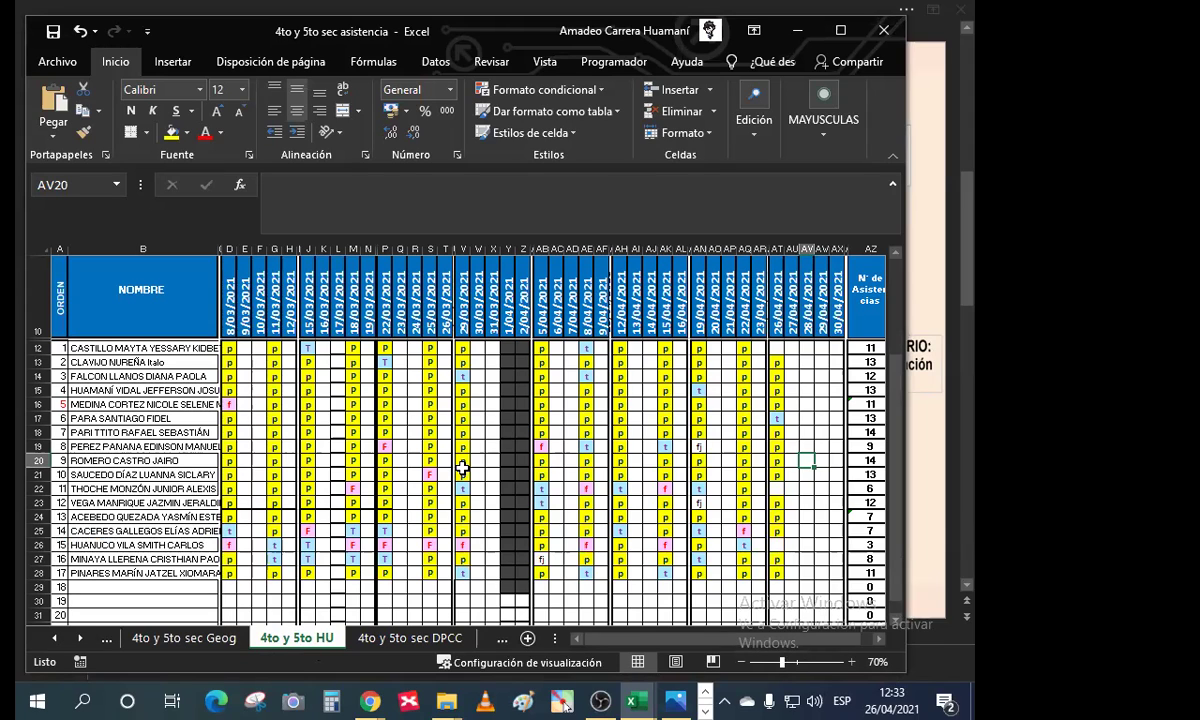
Step: Check the absence marks between 18/03/2021 and 8/04/2021 in the HU attendance sheet, and return to the LOS PERSAS slide in PowerPoint
click(447, 463)
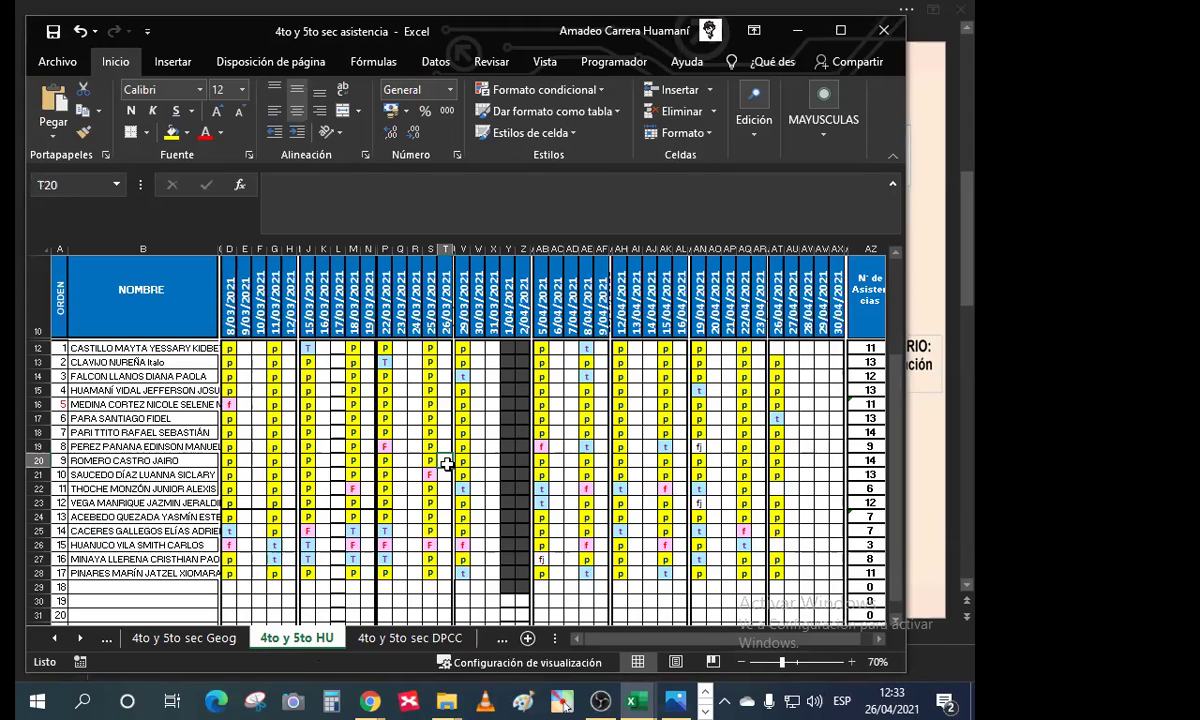
click(385, 446)
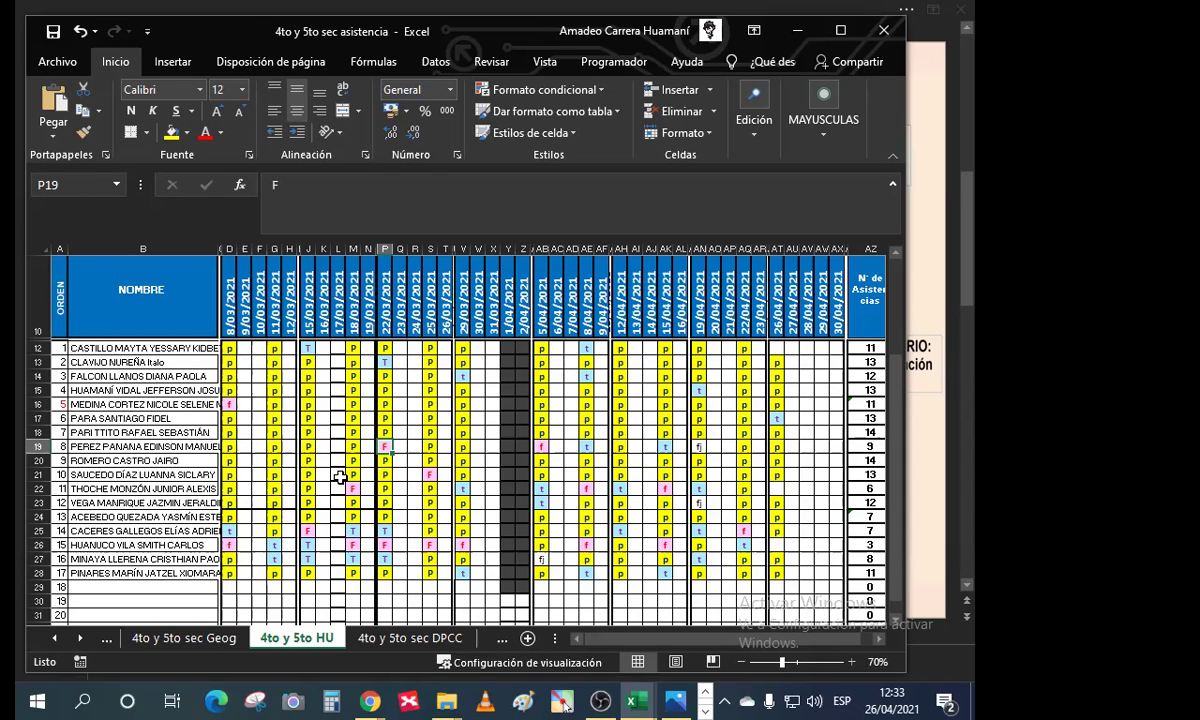
click(352, 348)
drag(352, 348, 344, 564)
click(352, 488)
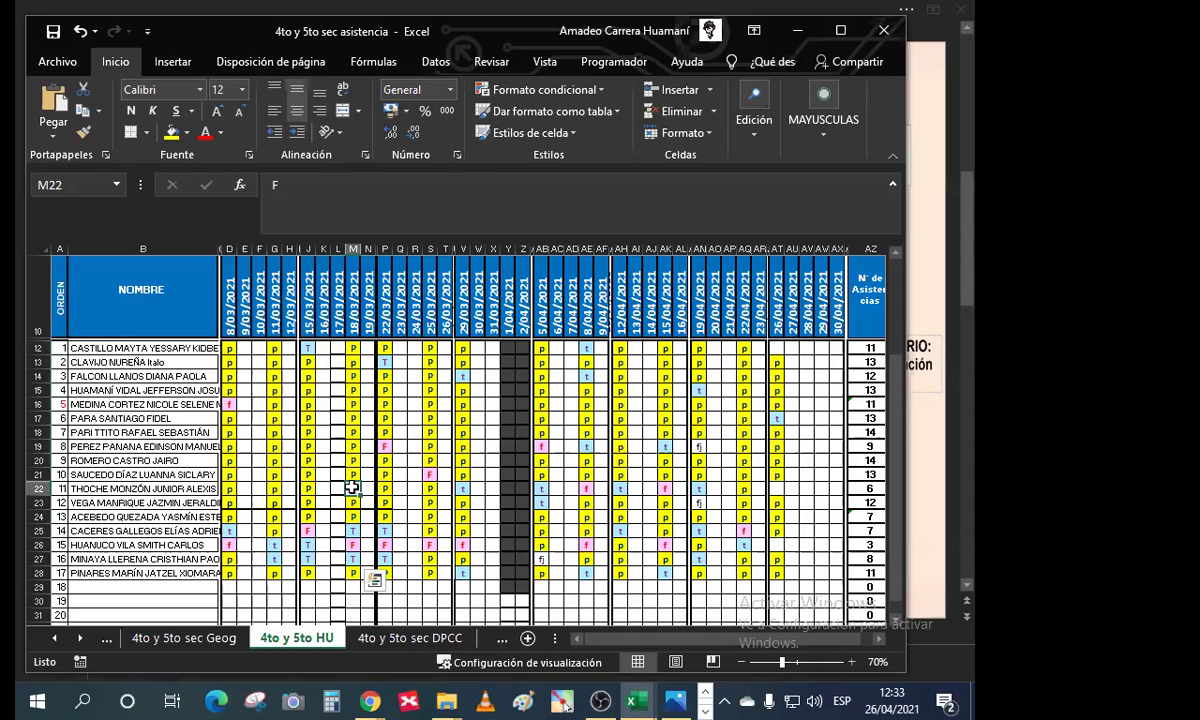
click(352, 545)
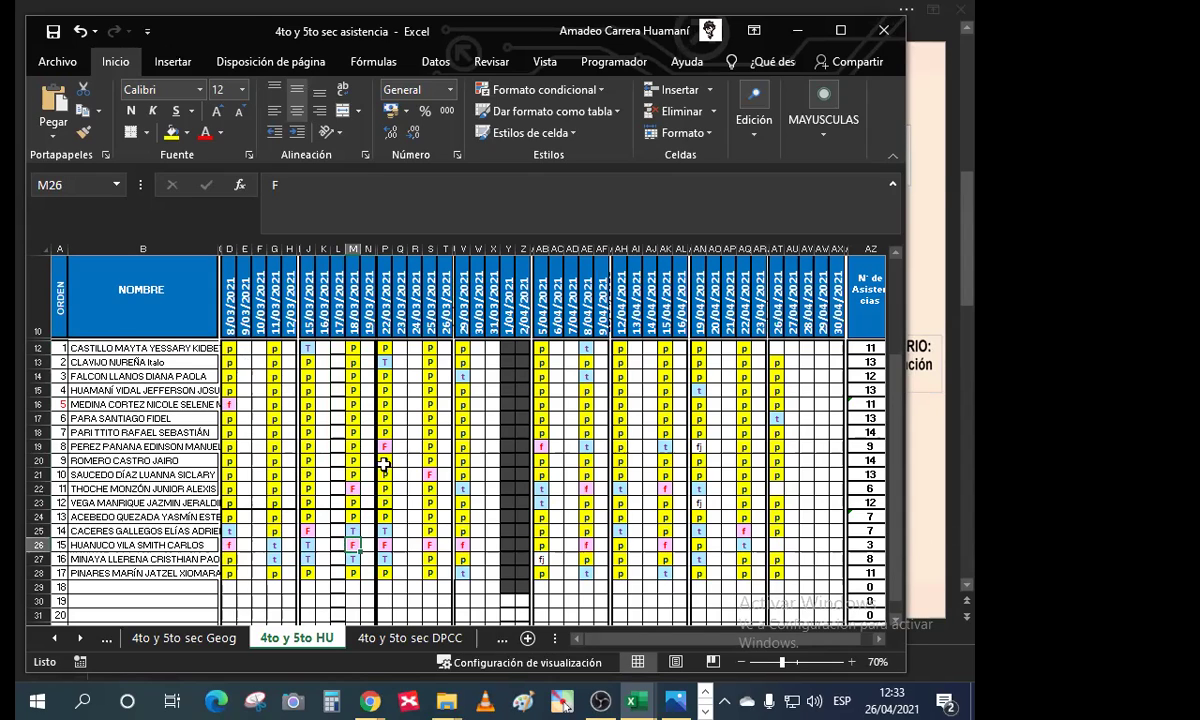
click(428, 474)
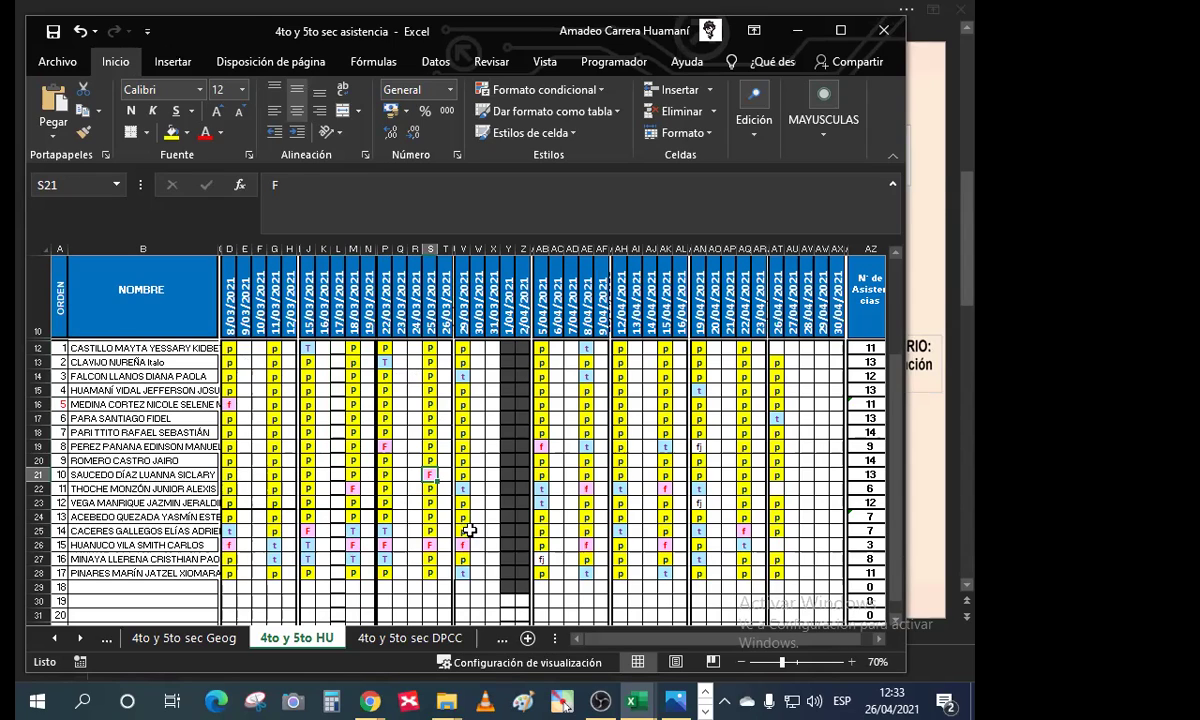
click(586, 489)
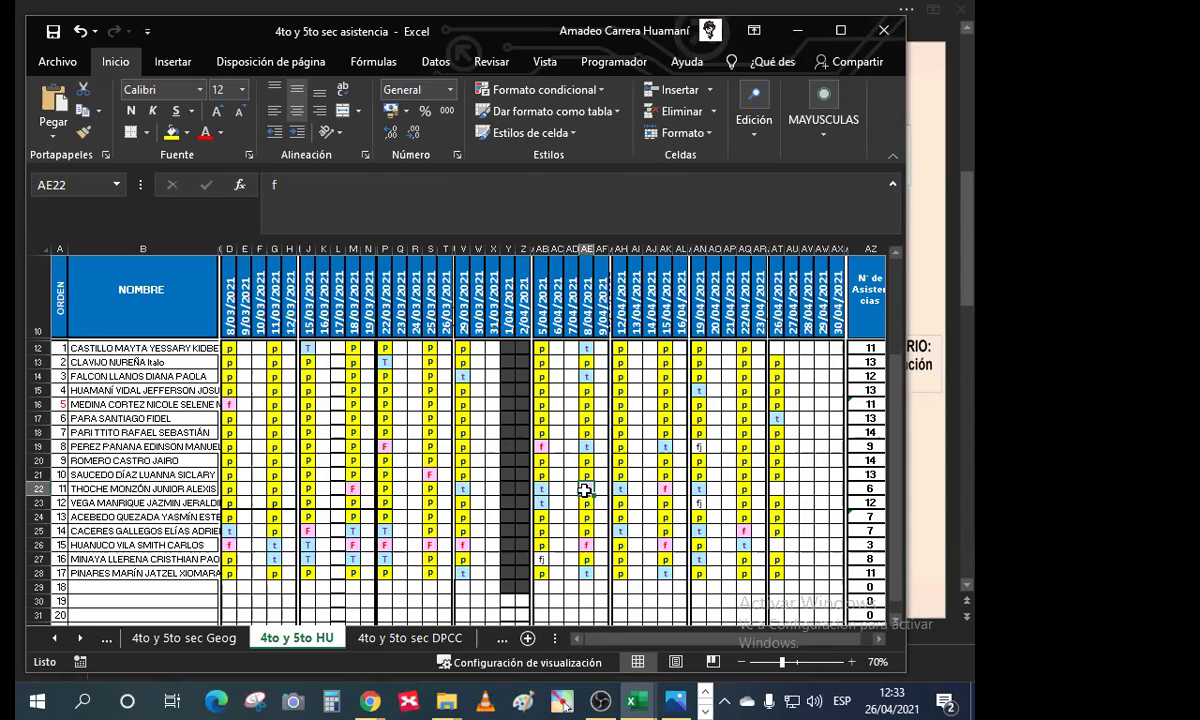
click(587, 540)
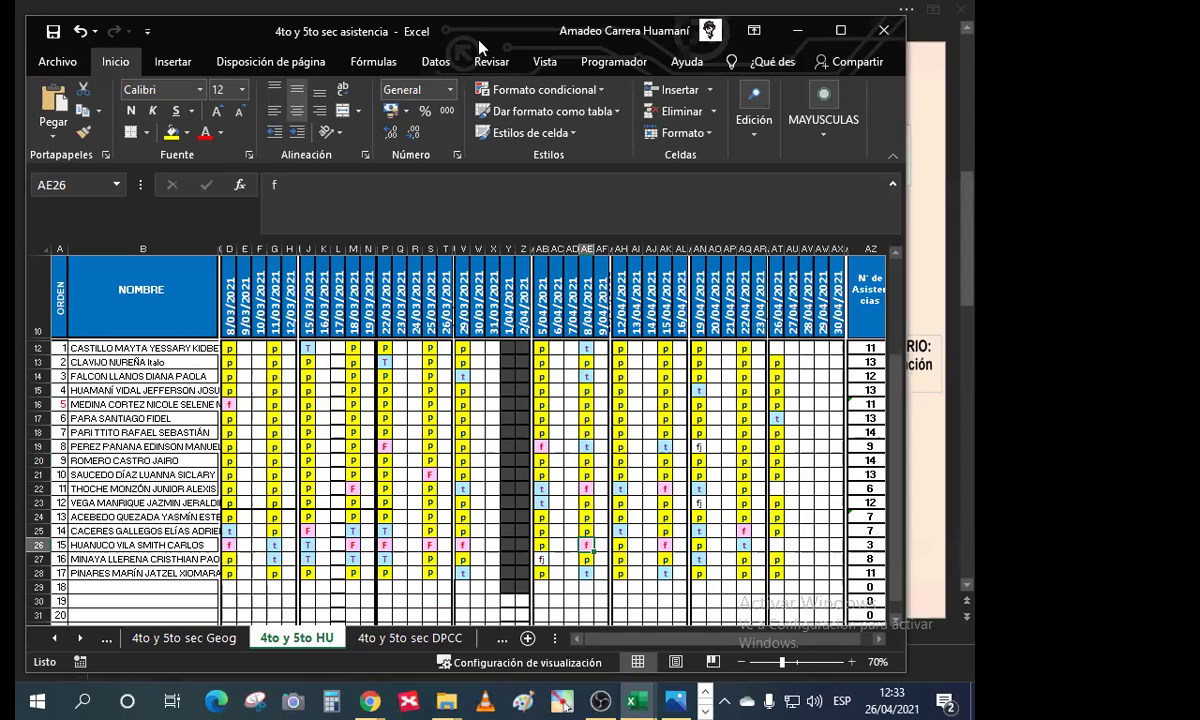
key(alt+Tab)
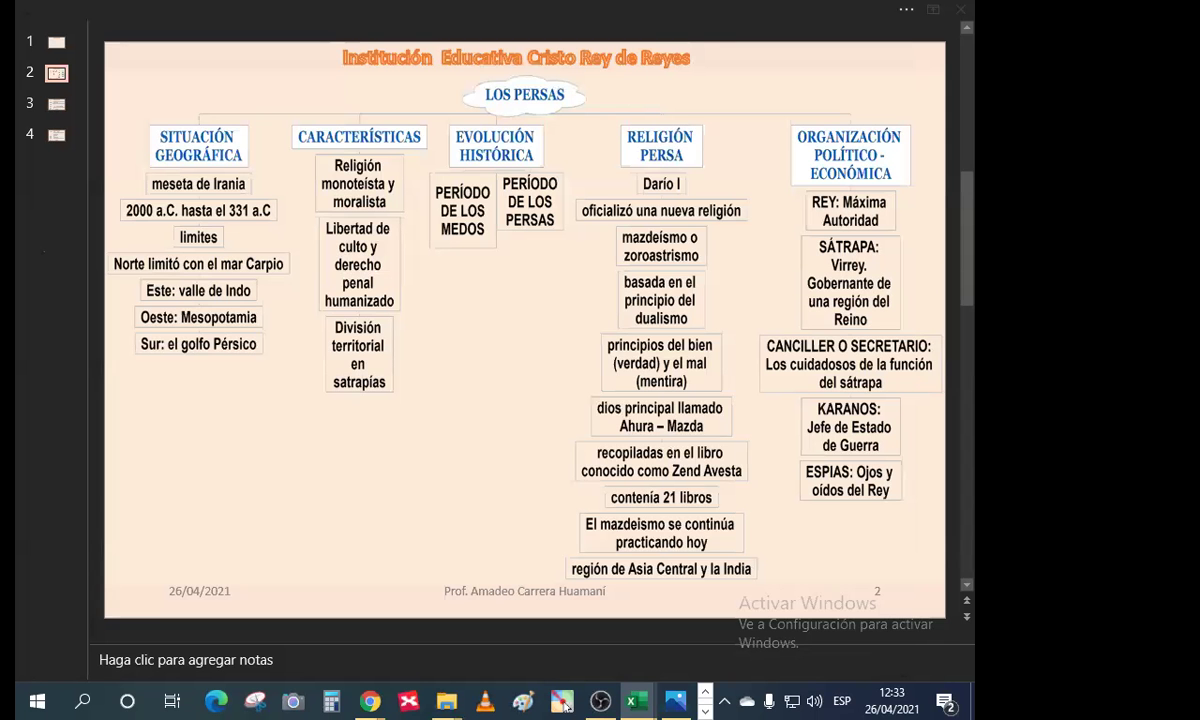
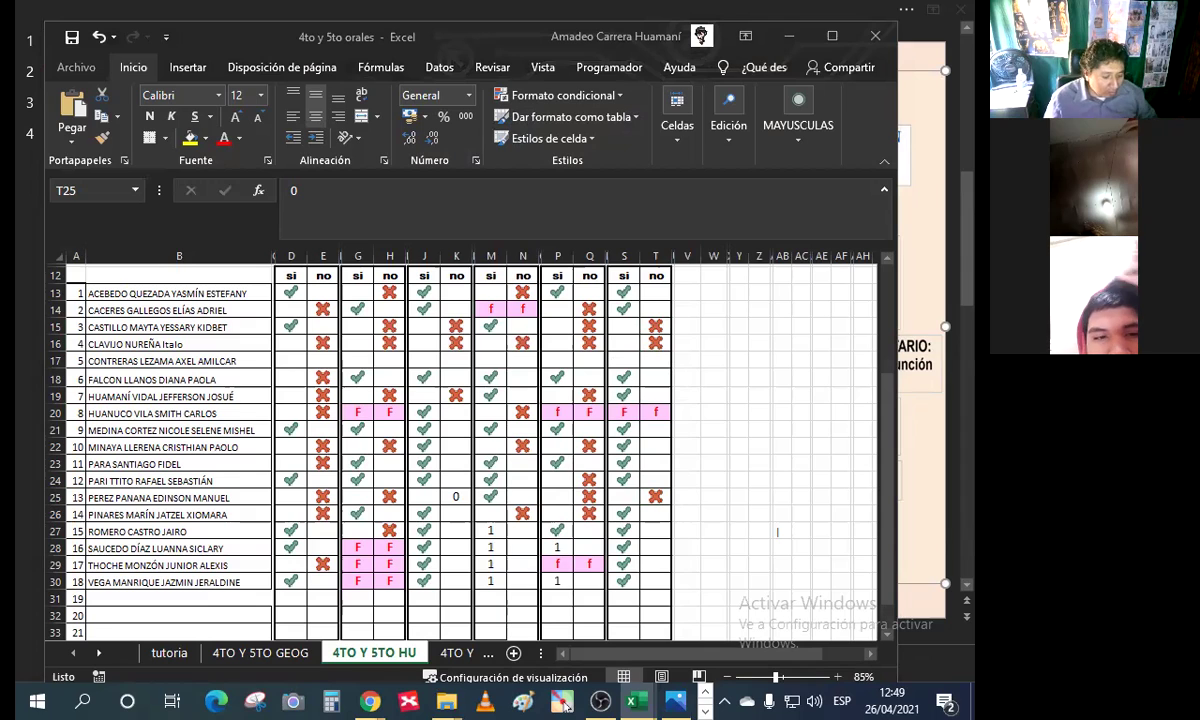
Step: Enter 0 in cell T25, the row 25 student's SEMANA 06 "no" mark in the orals workbook
text(0)
key(Return)
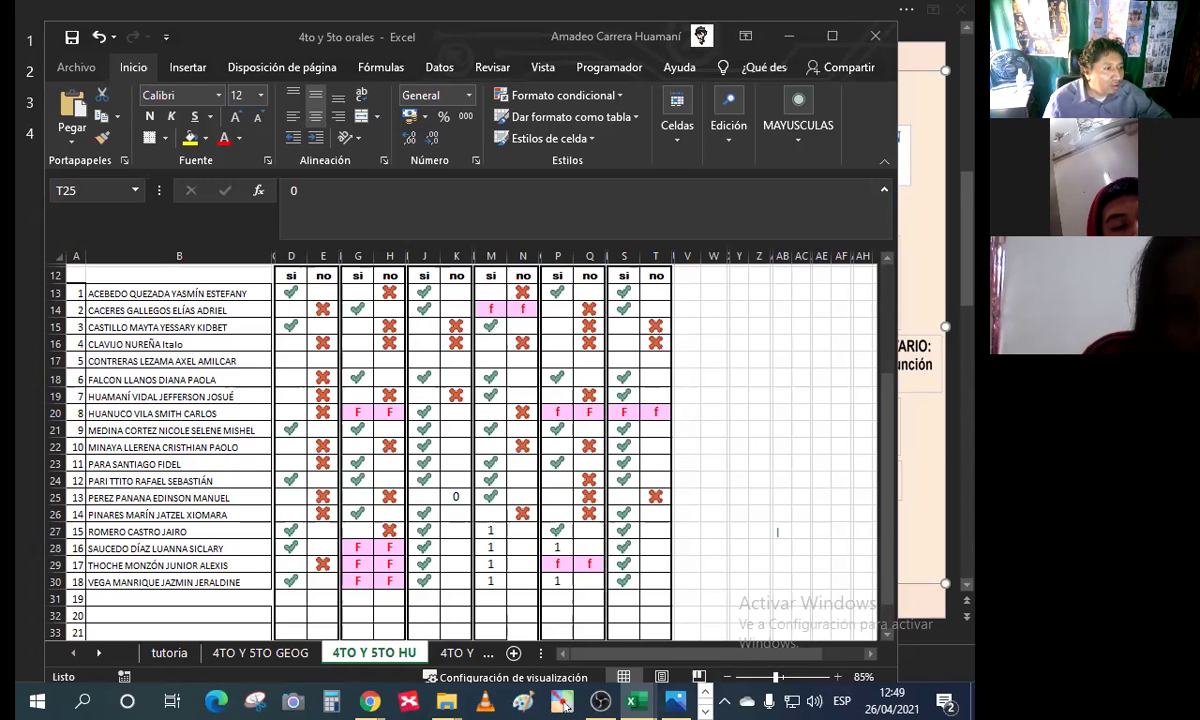
text(0)
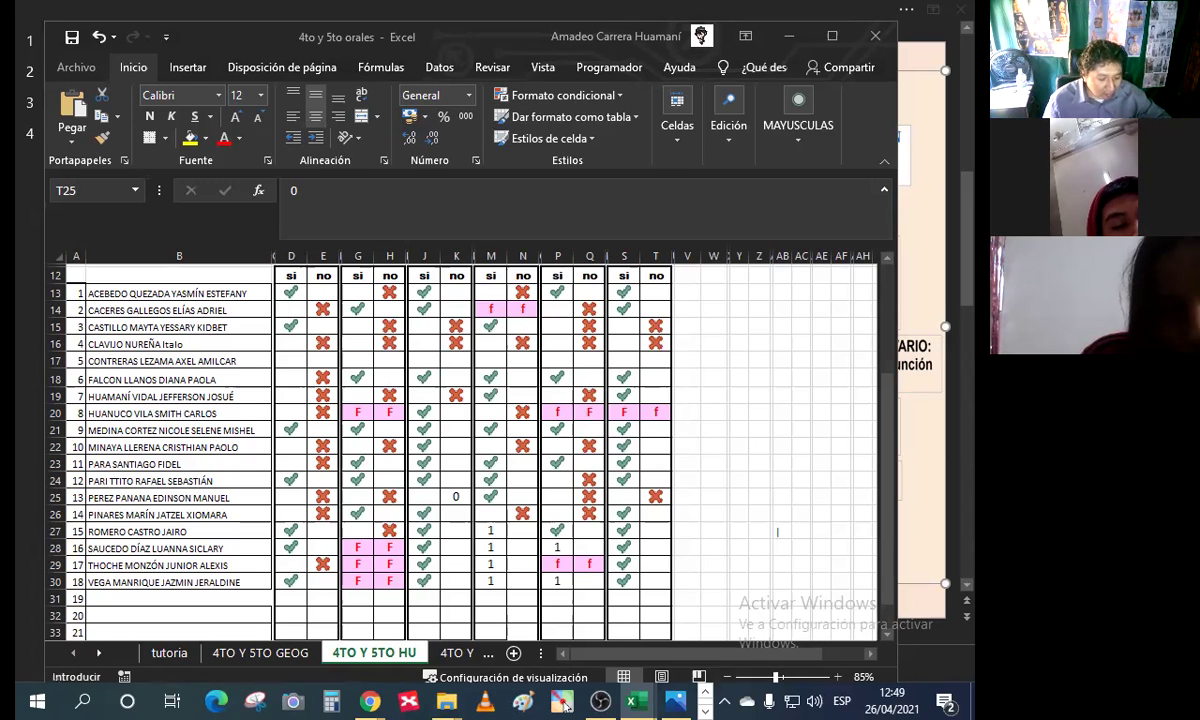
key(Escape)
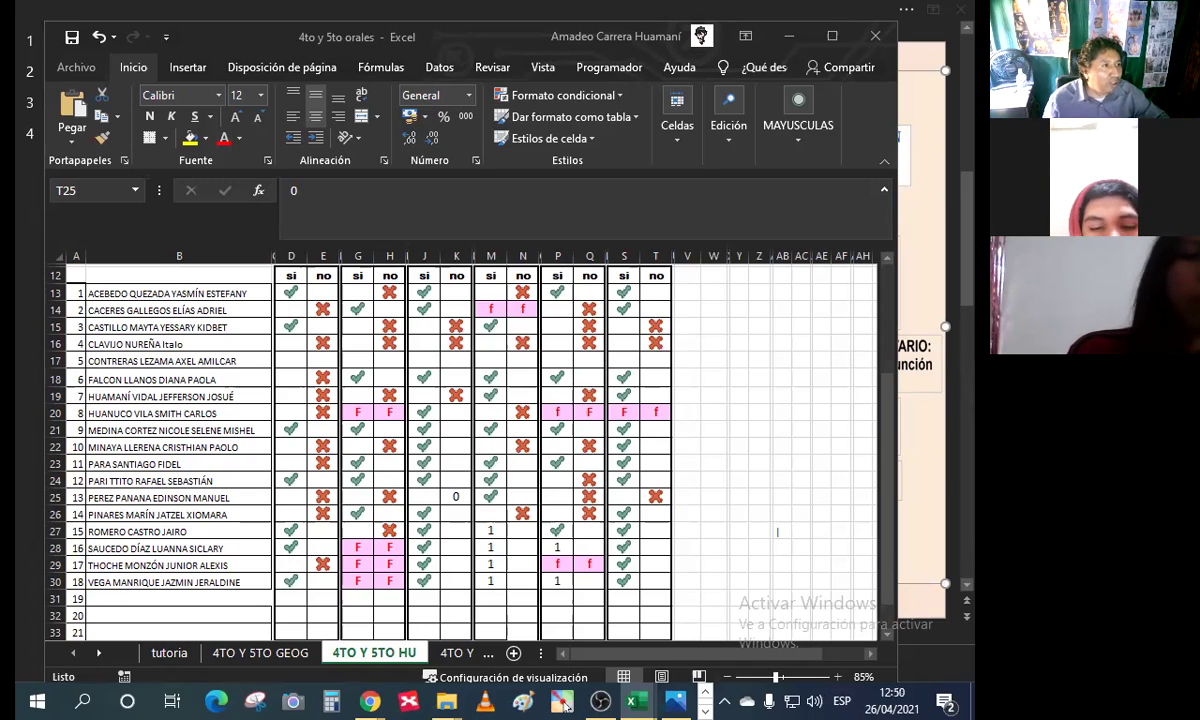
Step: Check the fj marks for 26/04/2021 in row 12 and 19/04/2021 in rows 19 and 23 of the HU attendance sheet against the orals workbook
key(alt+Tab)
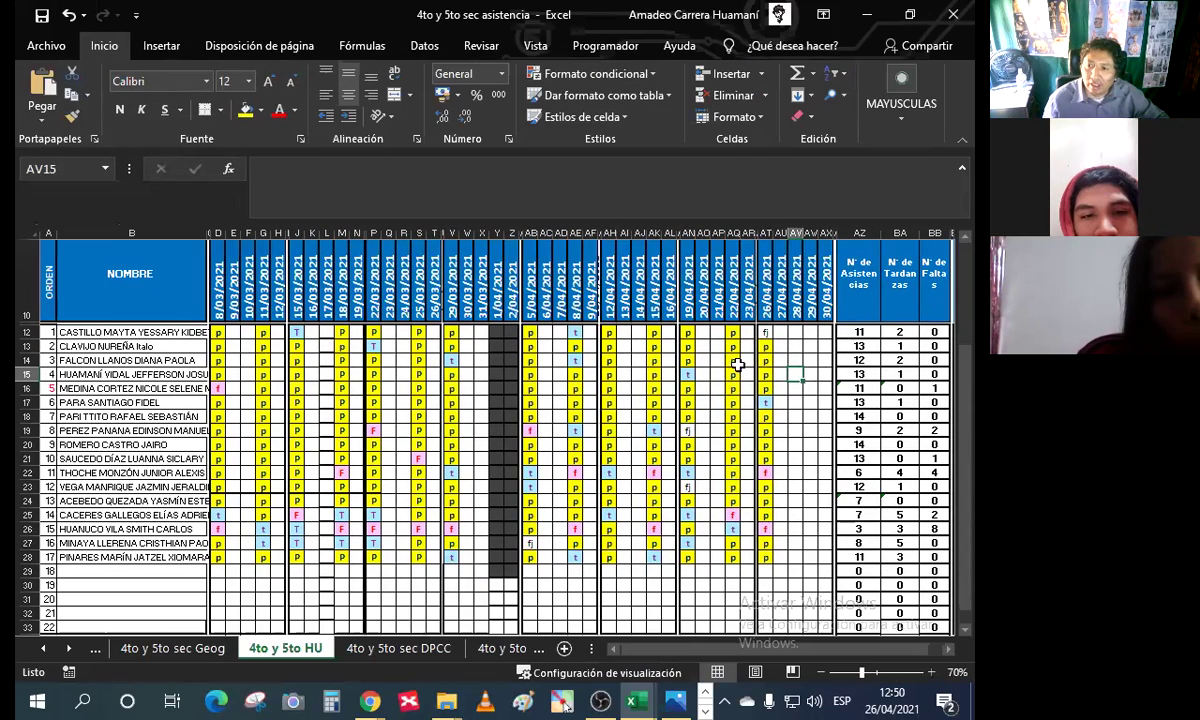
click(765, 332)
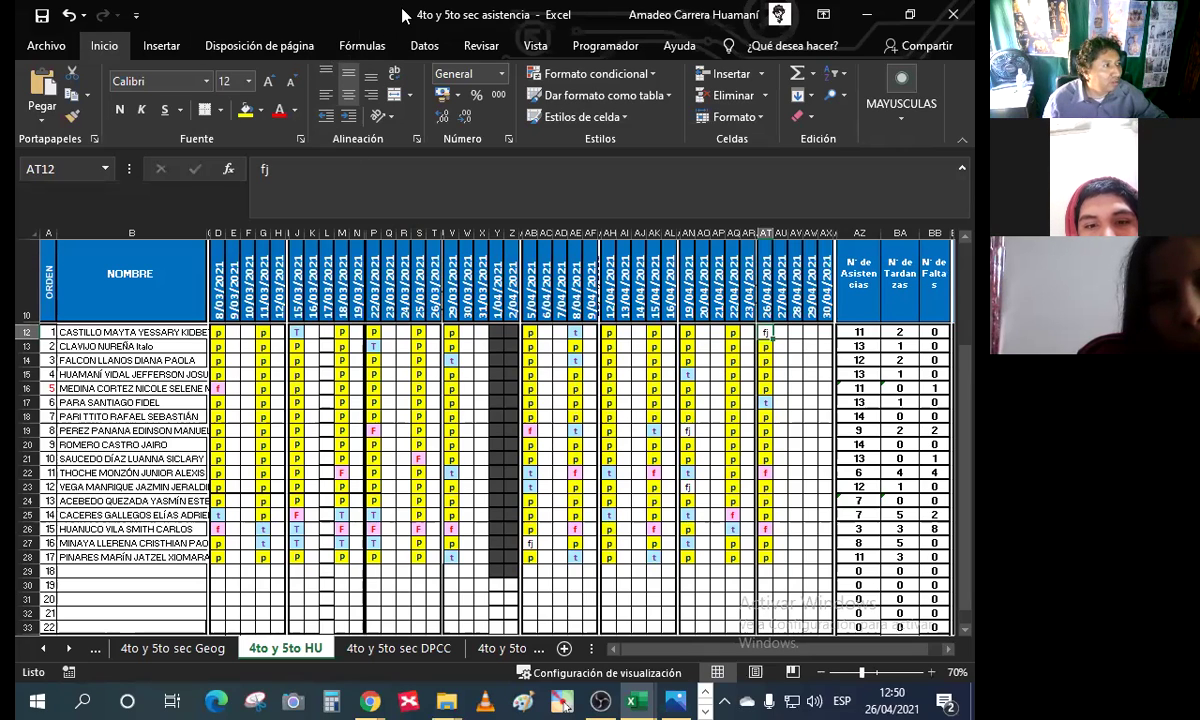
key(alt+Tab)
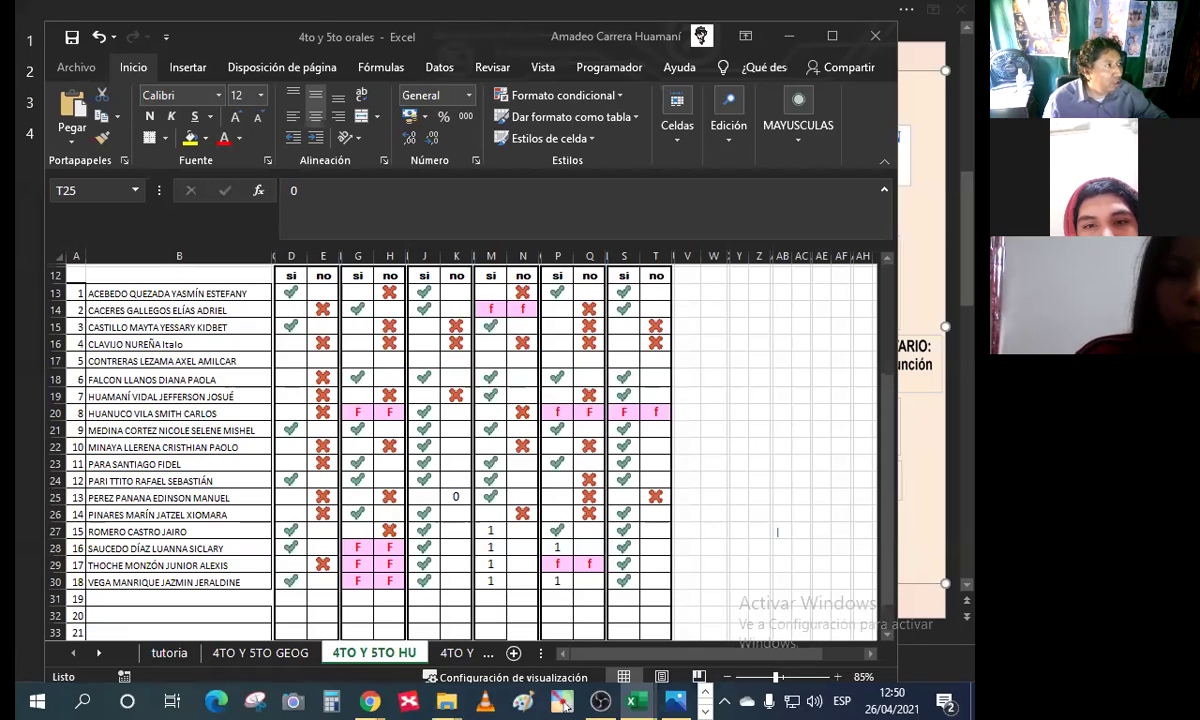
key(alt+Tab)
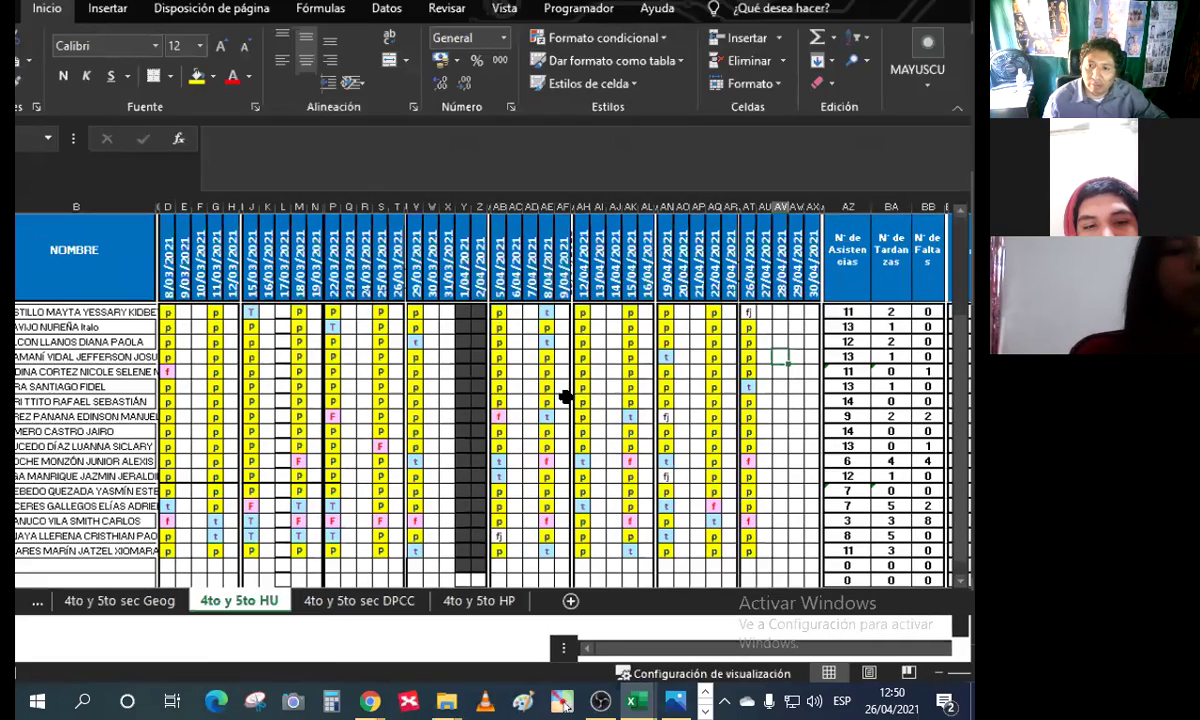
click(687, 430)
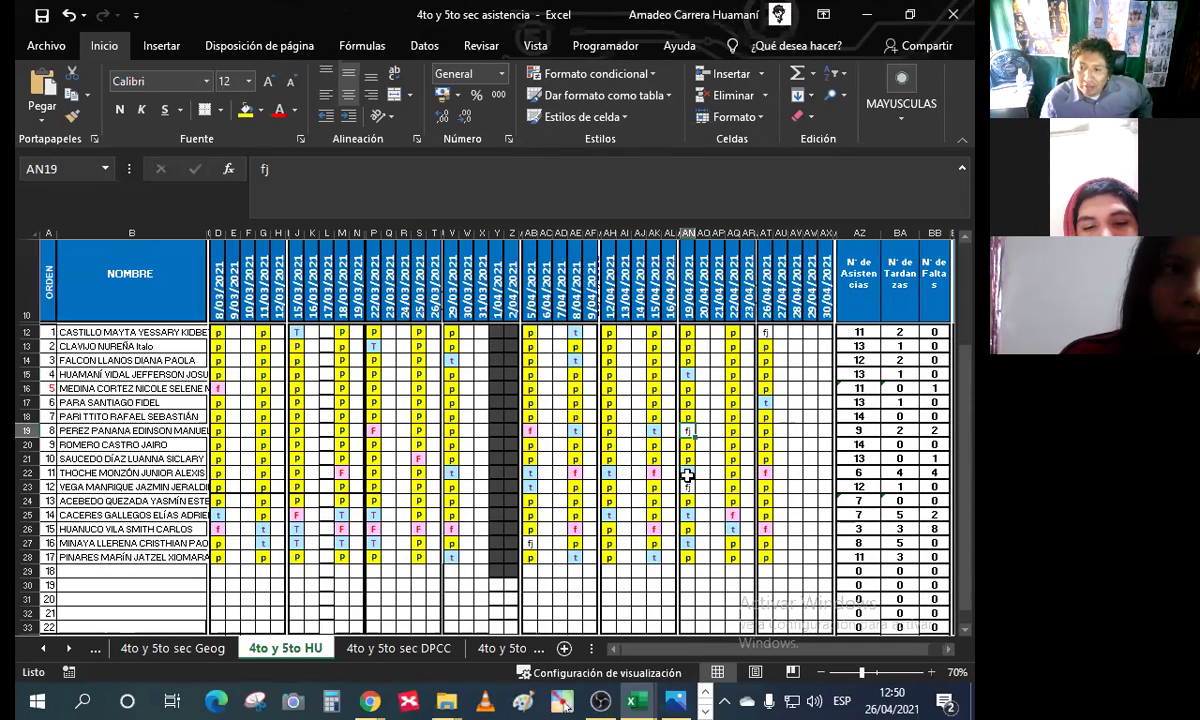
click(687, 487)
text(fj)
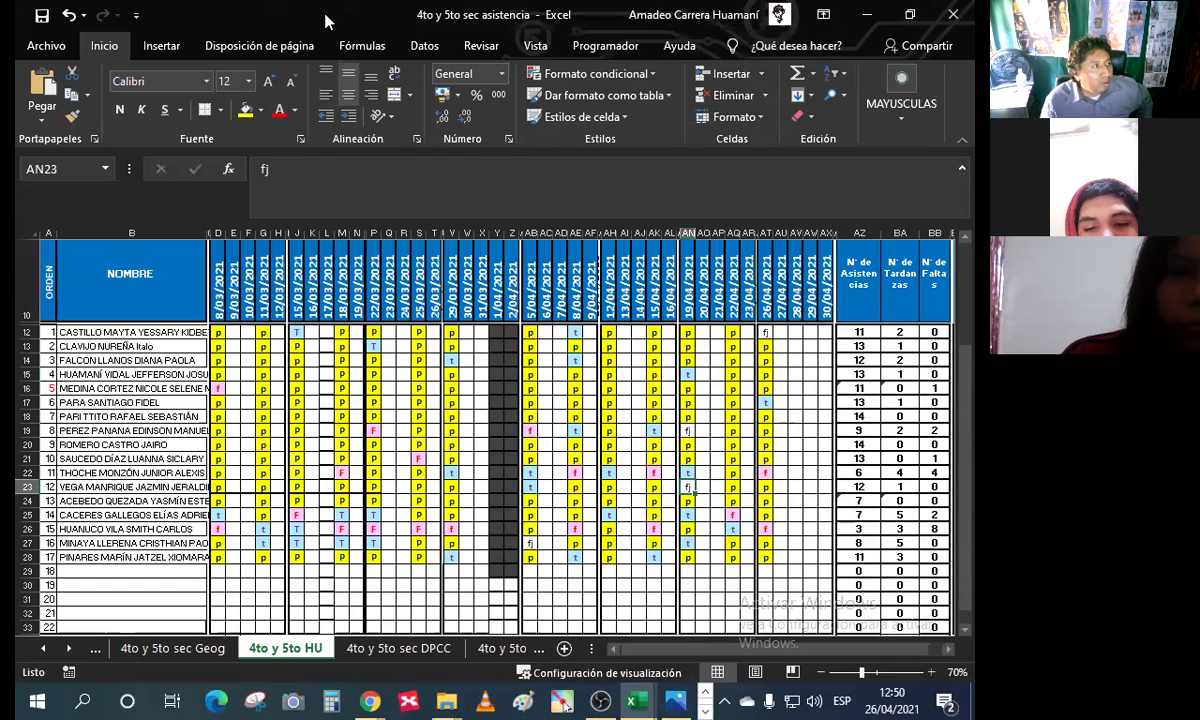
key(alt+Tab)
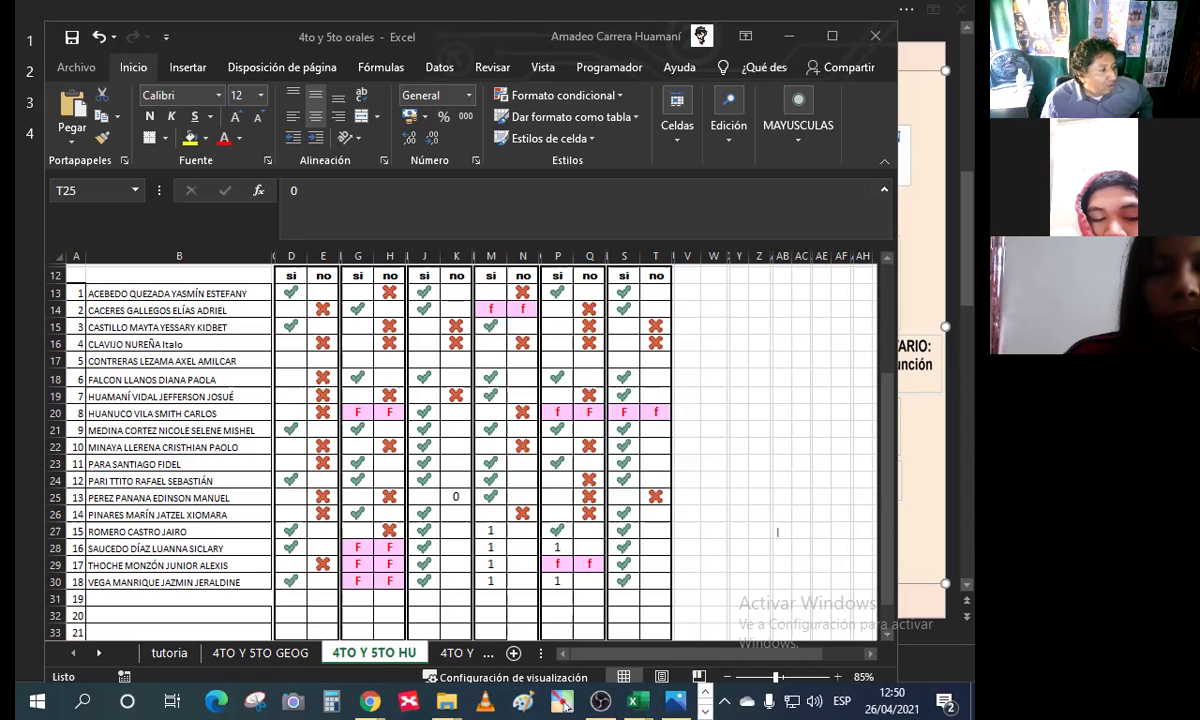
Step: Switch to Chrome, open the online exams of the Historia Universal - A course, and look through the exam list and the remaining course sections
key(alt+Tab)
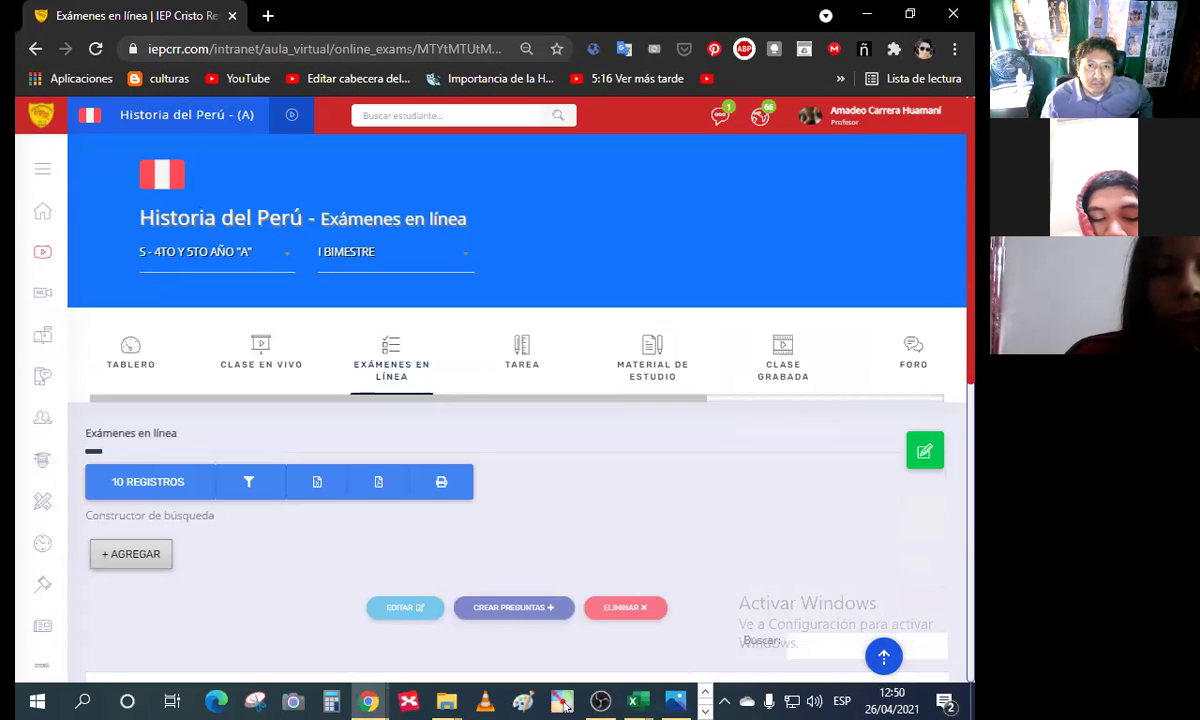
click(145, 556)
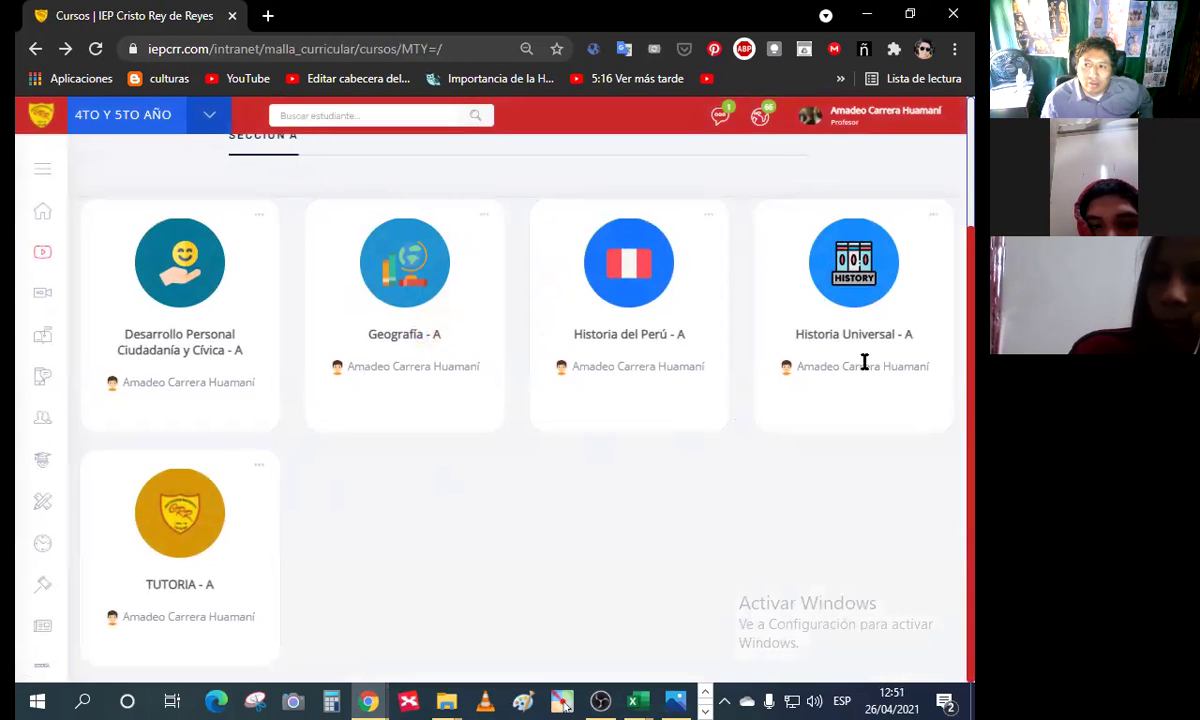
click(852, 340)
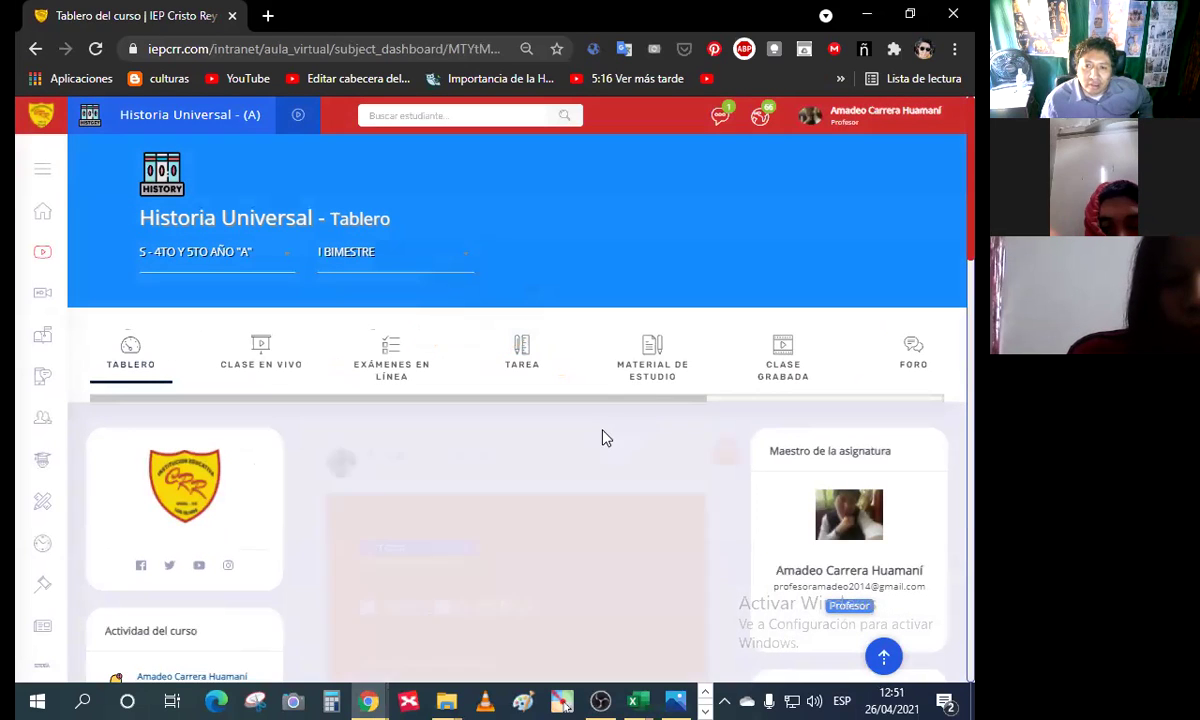
click(390, 363)
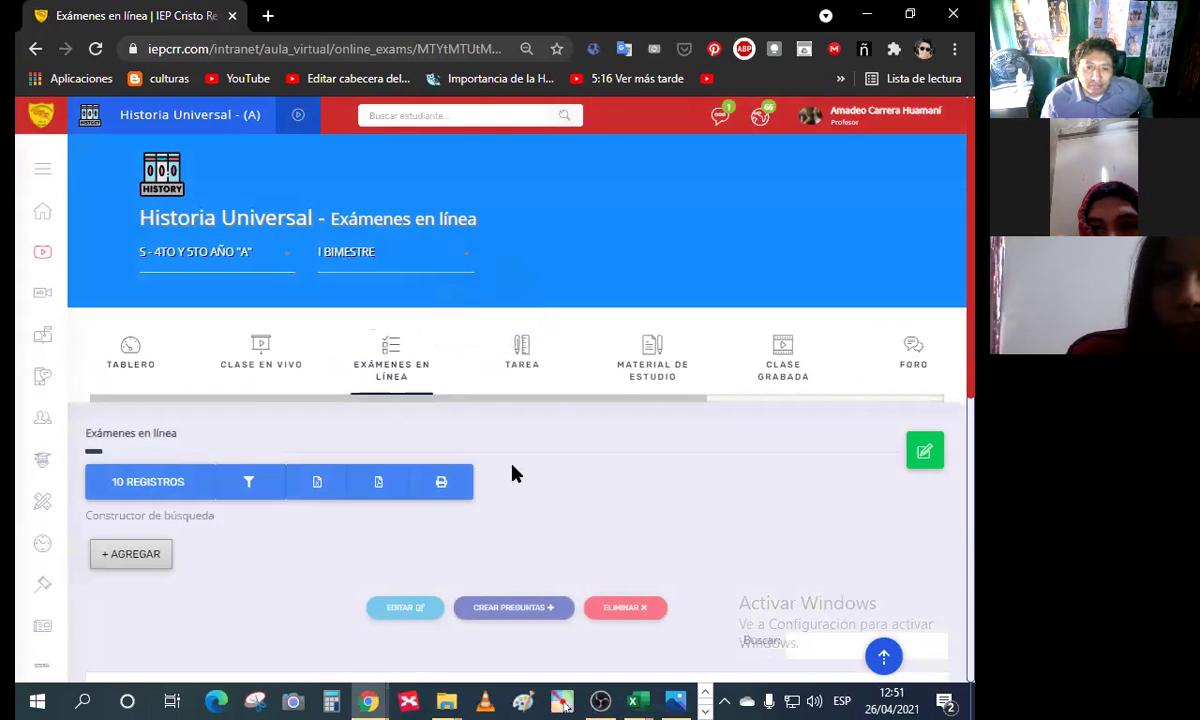
scroll(511, 474, down, 4)
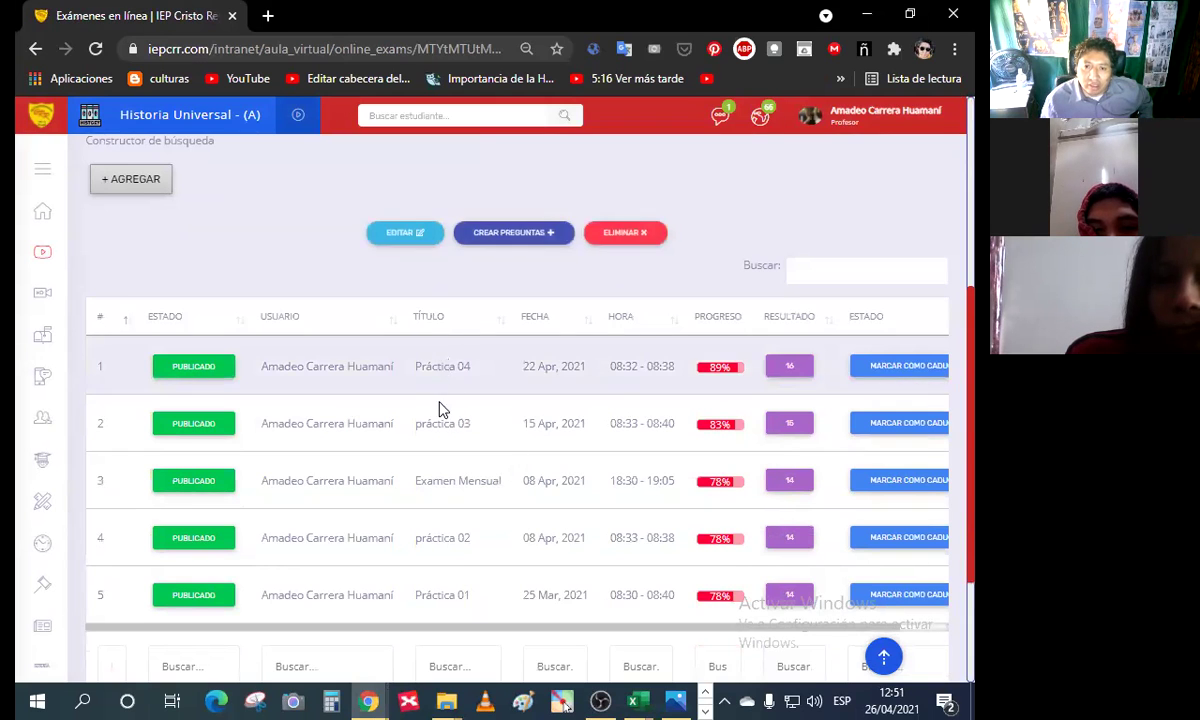
scroll(440, 468, up, 4)
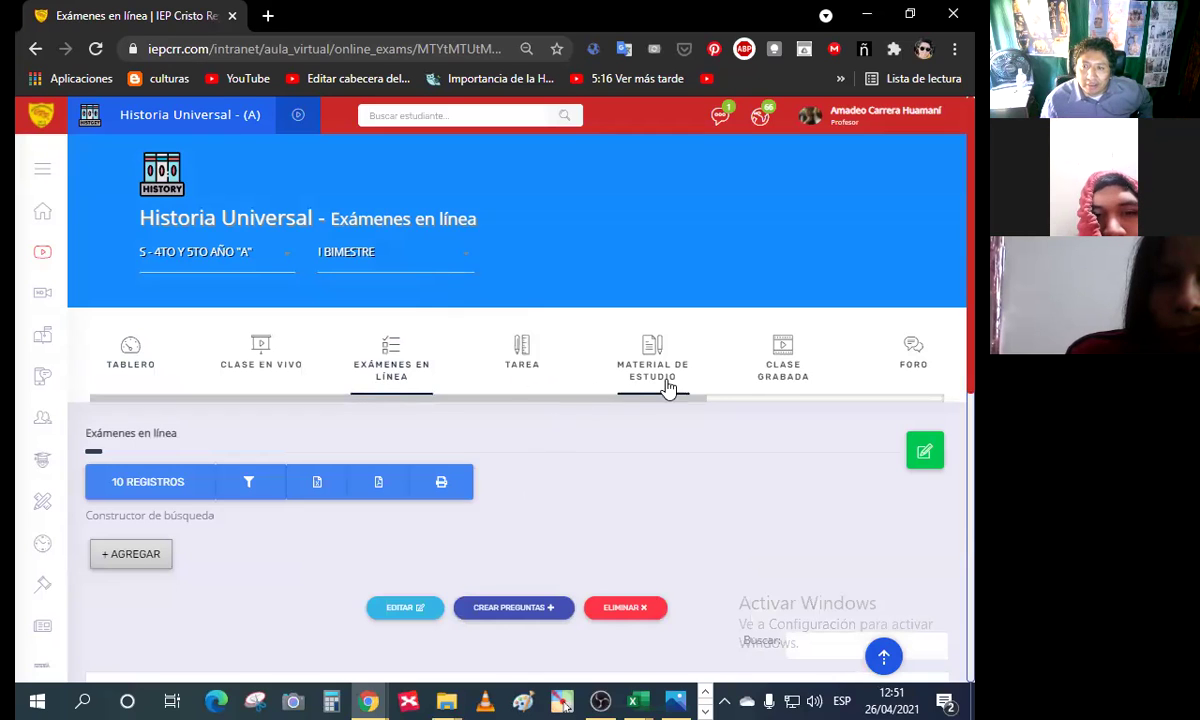
scroll(672, 407, right, 2)
scroll(700, 407, right, 3)
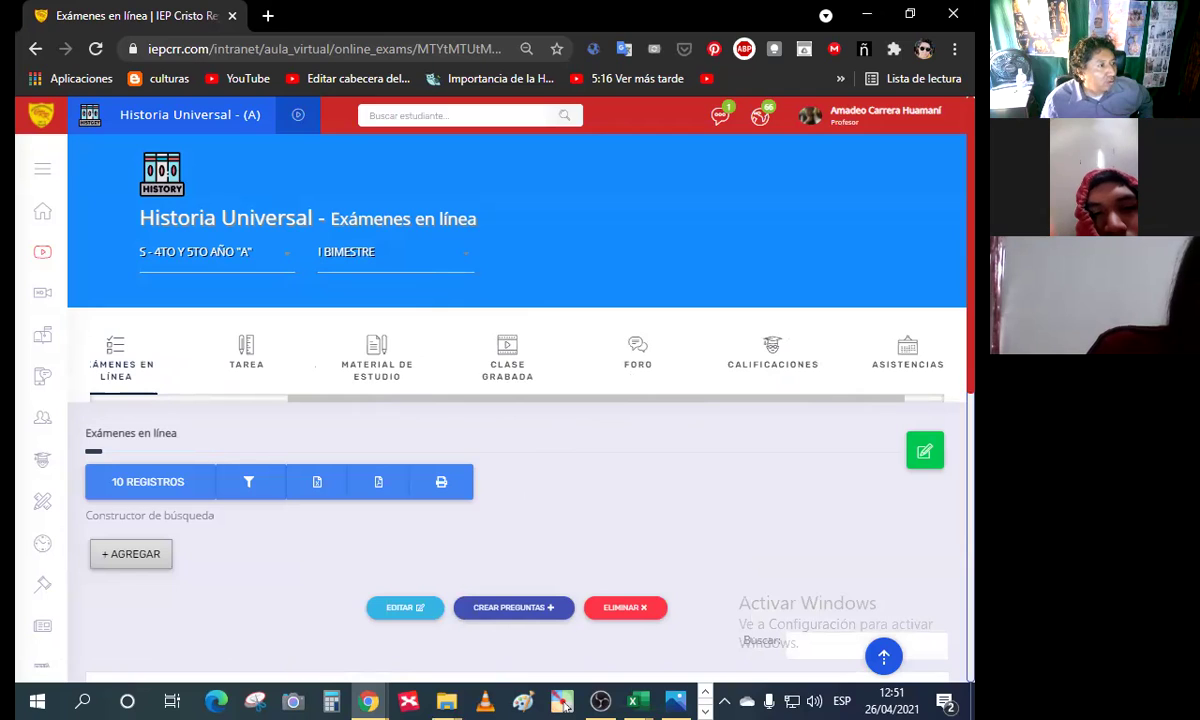
Step: Return to the 4to y 5to sec asistencia workbook, show the 4to y 5to sec DPCC sheet and select row 26
click(565, 703)
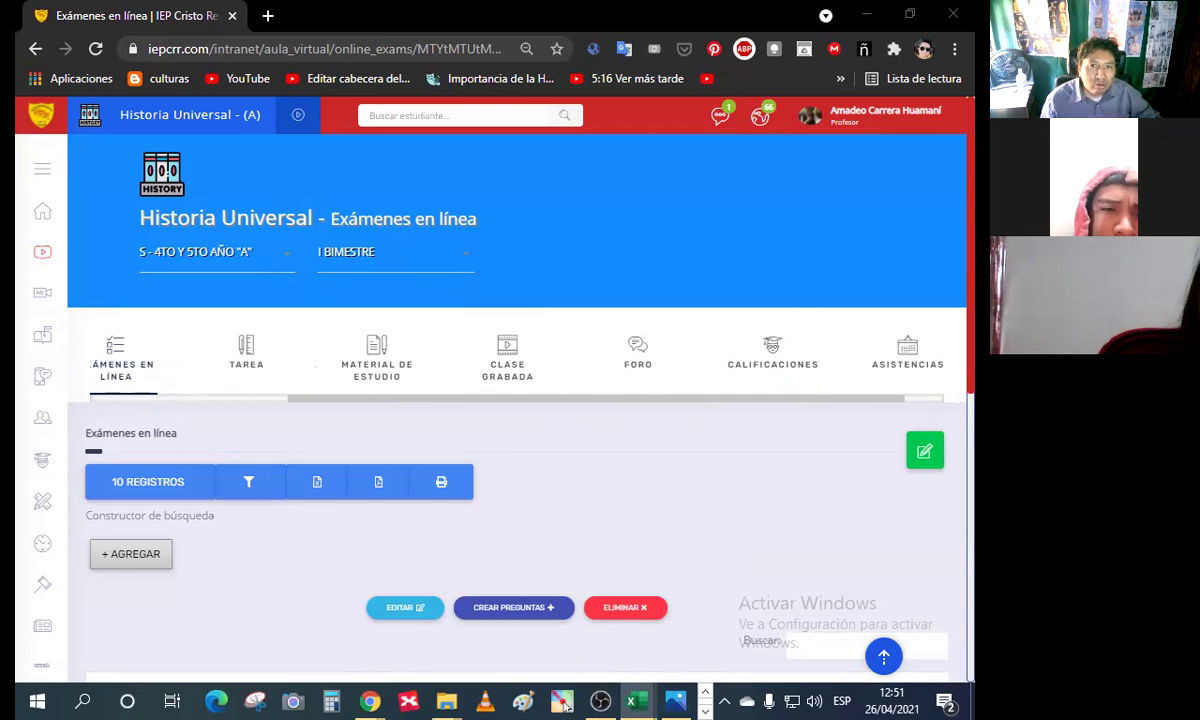
key(alt+Tab)
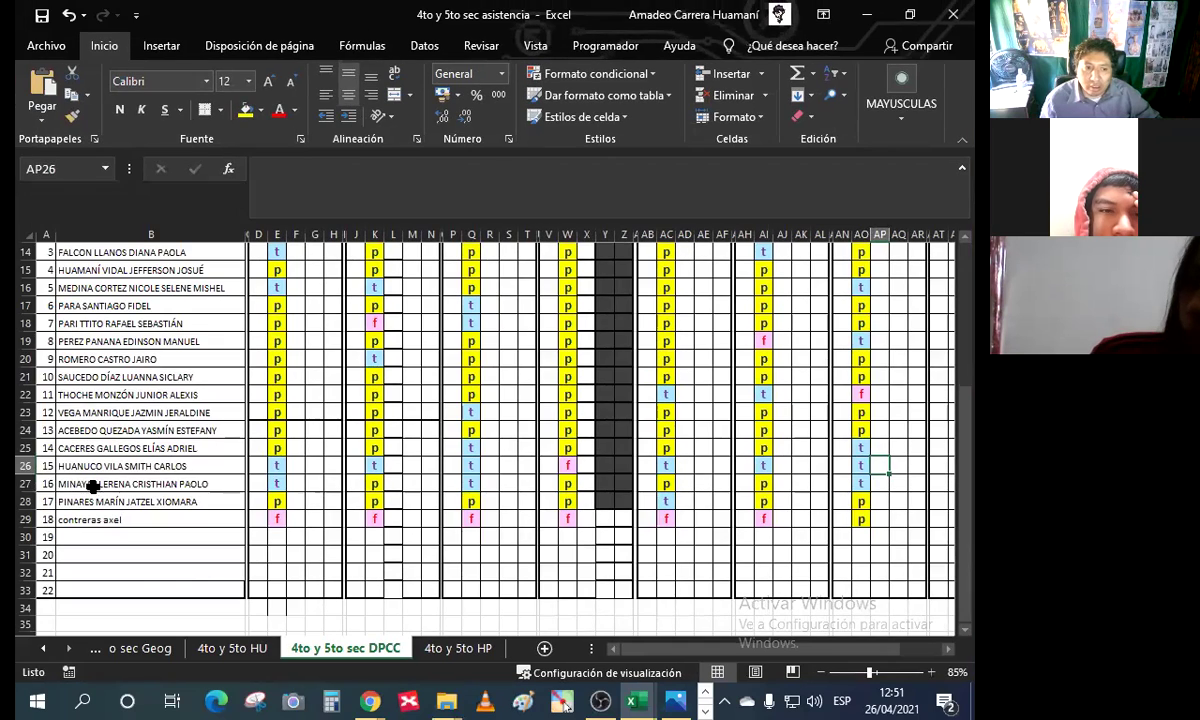
click(58, 484)
click(28, 484)
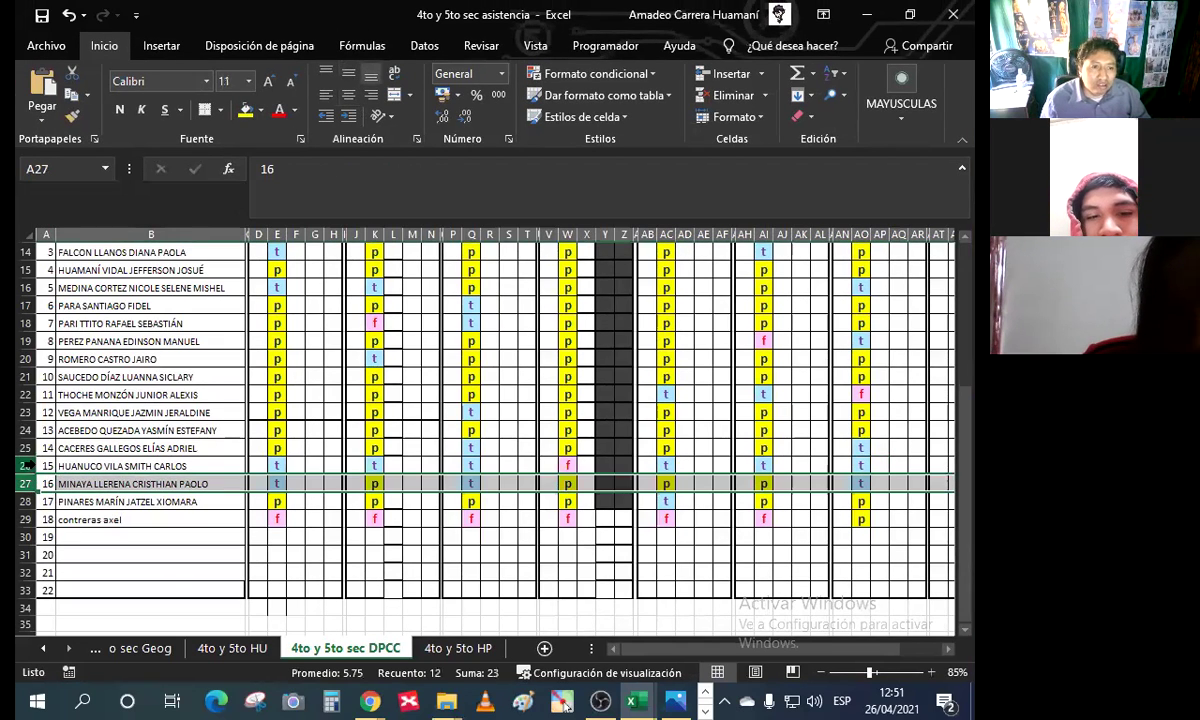
click(28, 466)
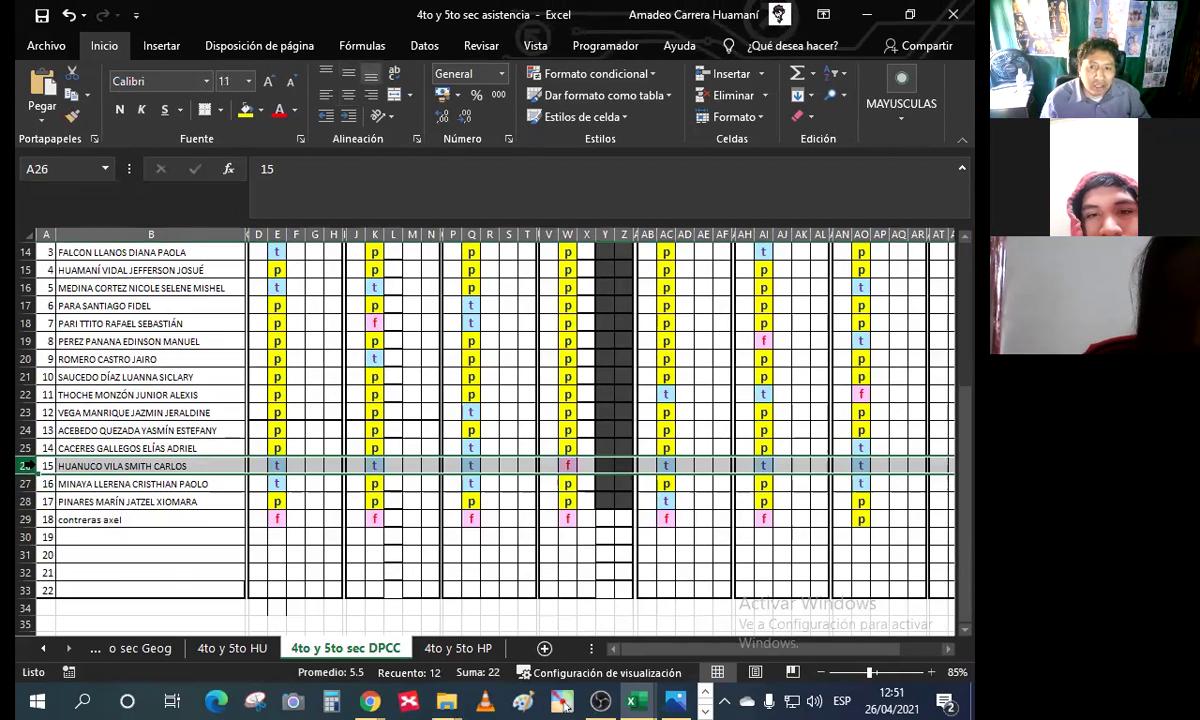
Step: Add a comment to the tardiness mark in AO26 reading "el alumno ingreso a los 10 minutos faltantes"
click(862, 466)
right_click(866, 468)
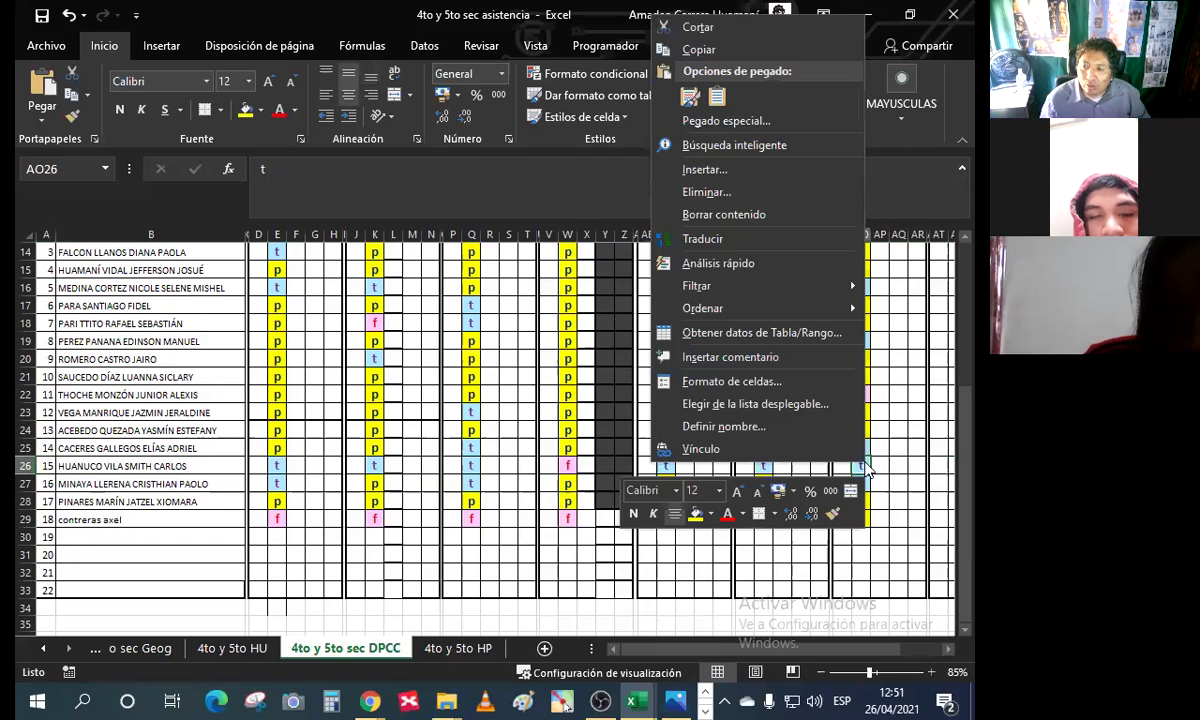
click(738, 357)
text(el alu)
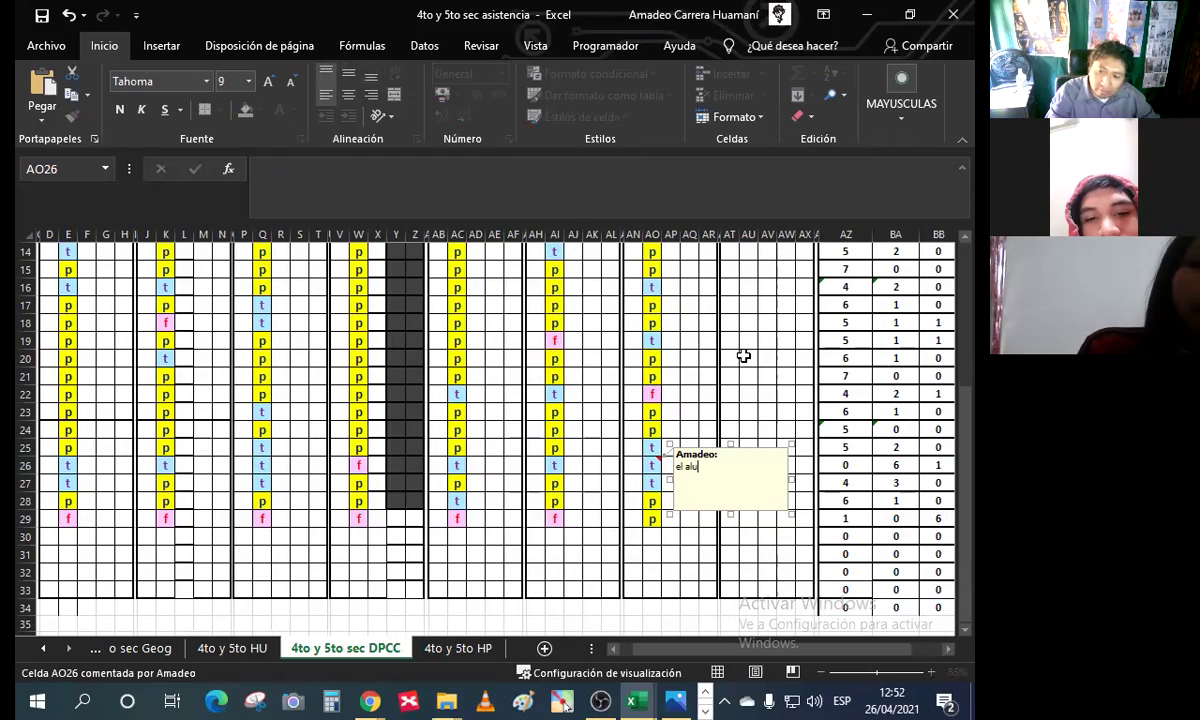
key(BackSpace)
key(BackSpace)
text(lumno in)
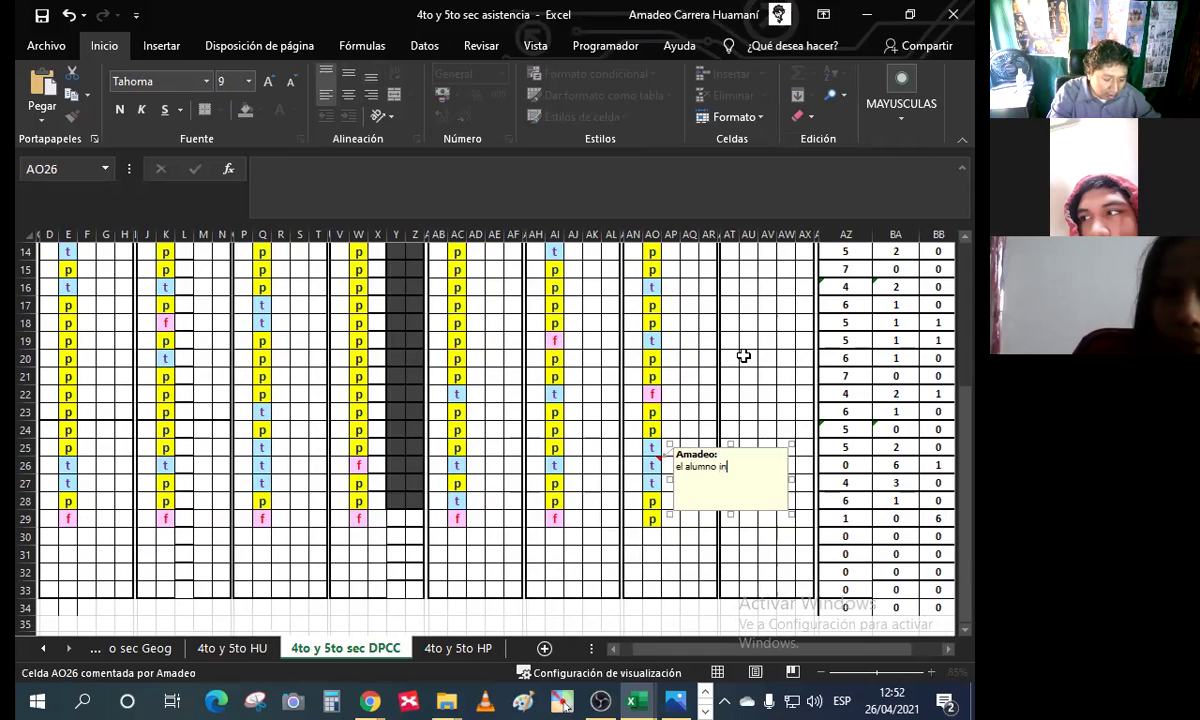
text(greso a lo)
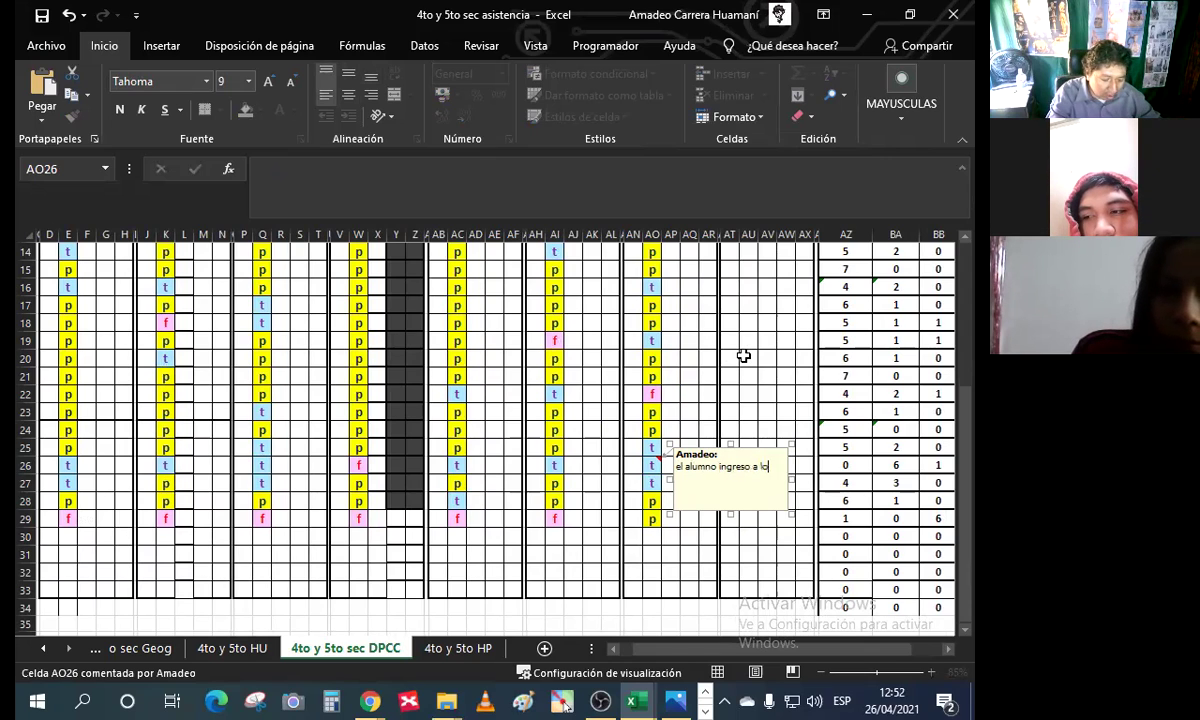
text(s 10 minutos faltantes)
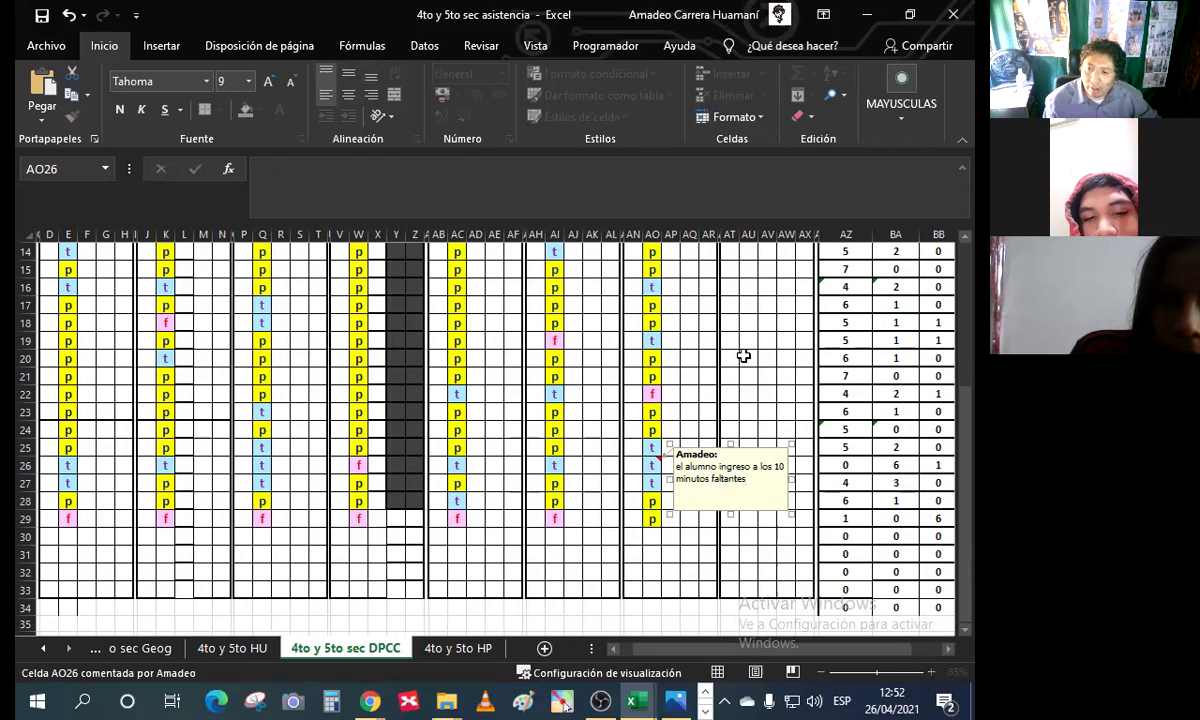
click(702, 554)
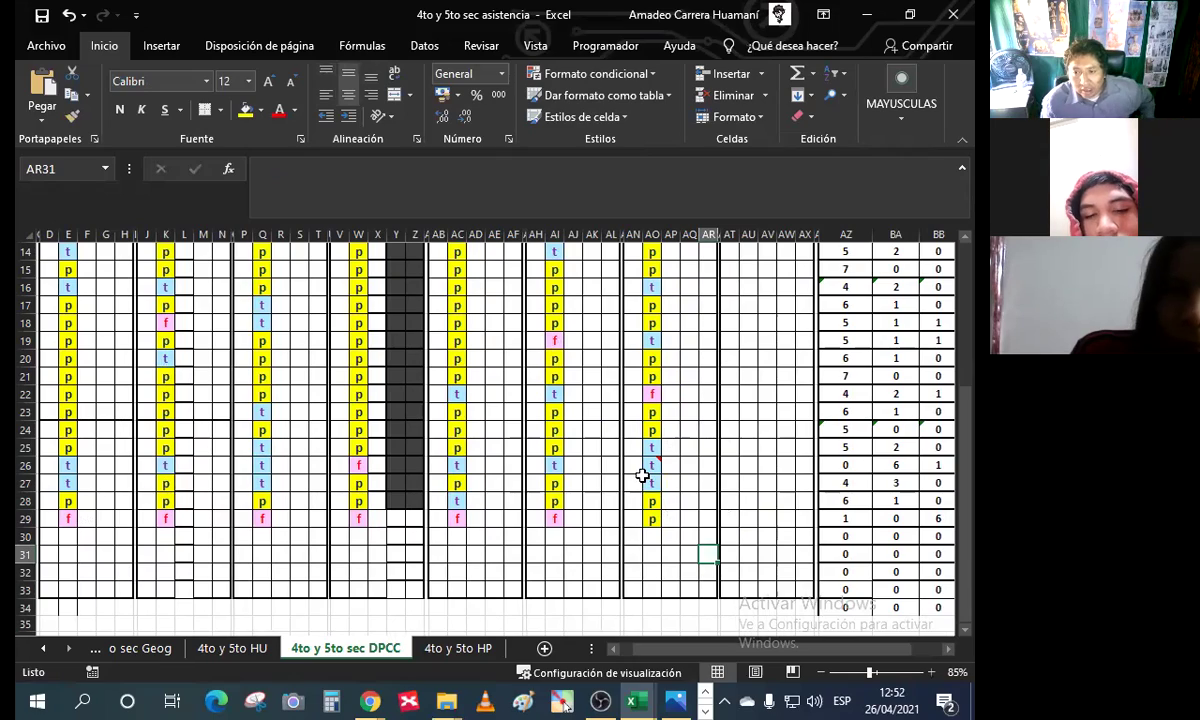
Step: Set the DPCC sheet's zoom to 70%, bring the student names and week headers into view, and select the commented cell AO26
scroll(594, 605, up, 1)
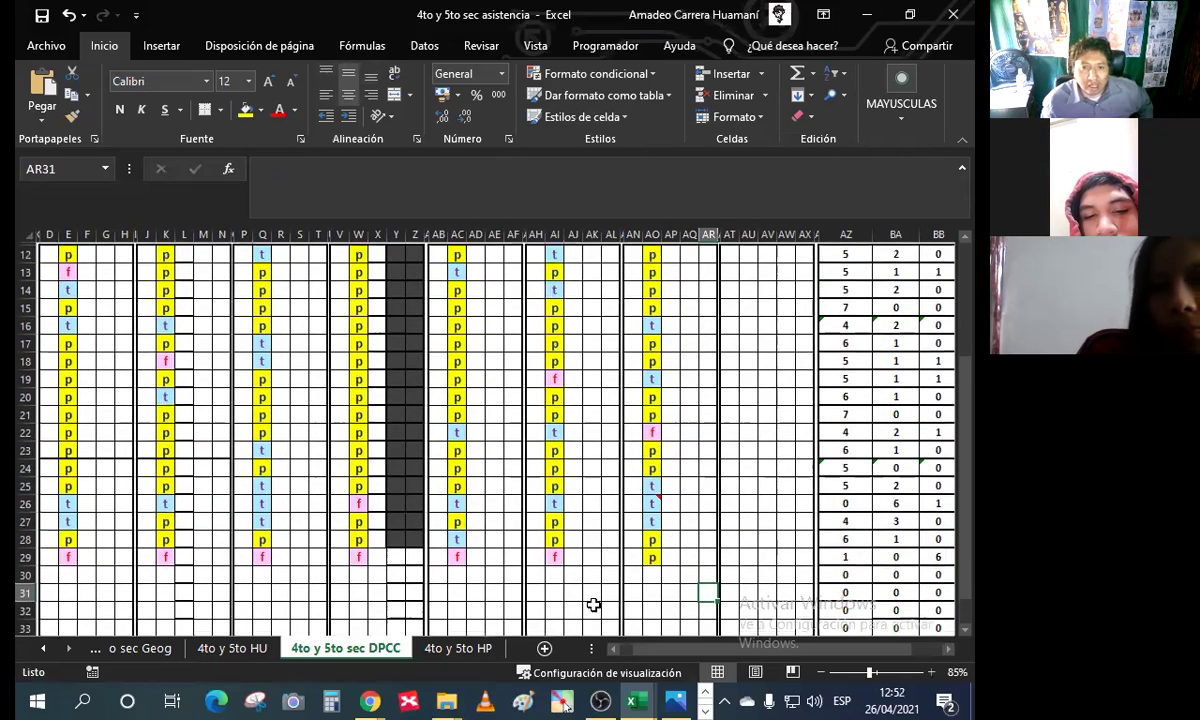
click(595, 537)
ctrl+scroll(599, 534, down, 2)
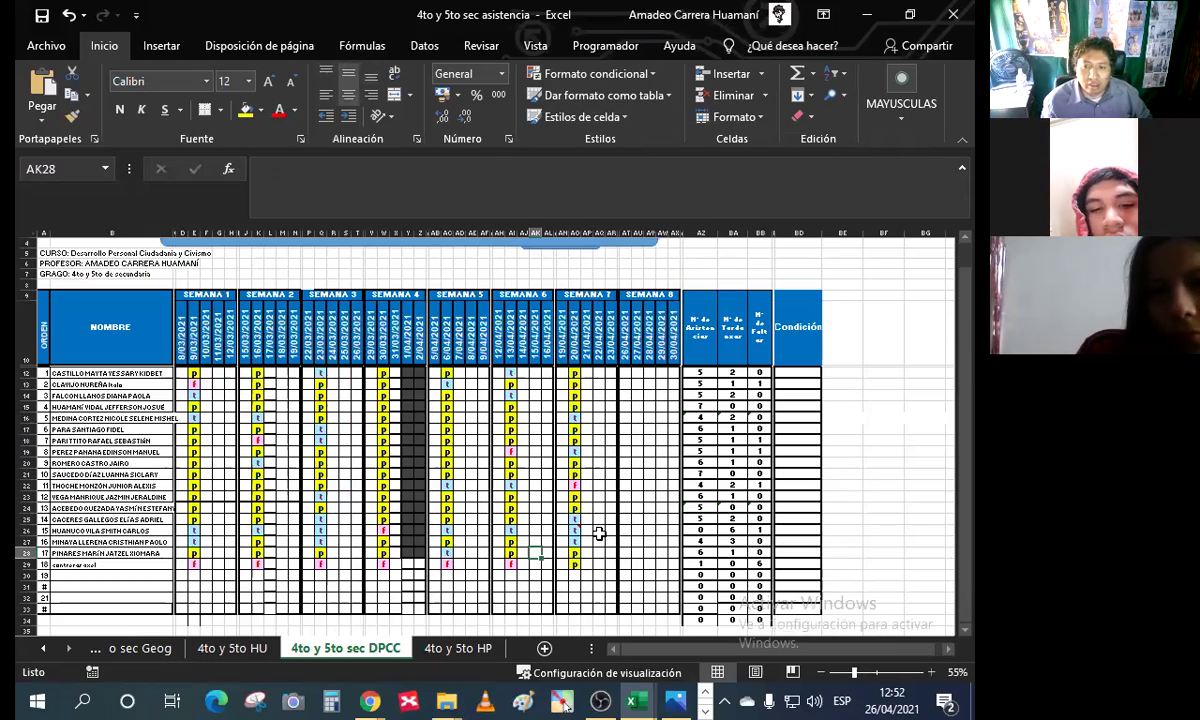
ctrl+scroll(600, 540, up, 1)
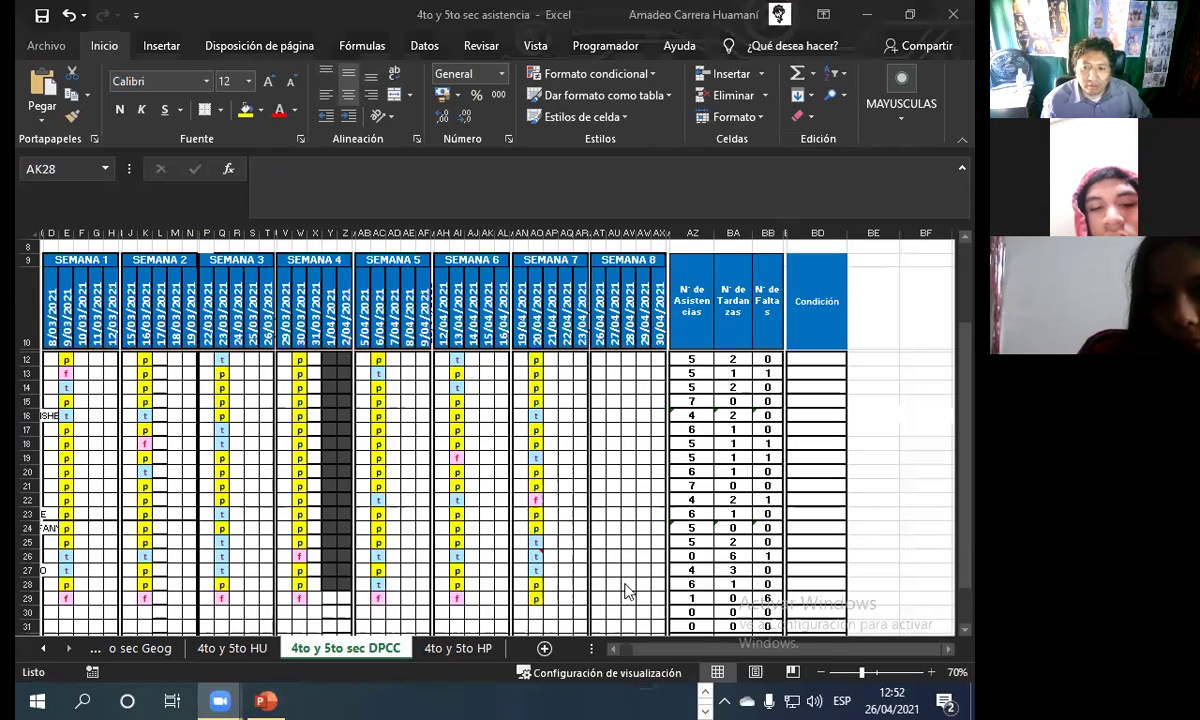
drag(637, 651, 620, 648)
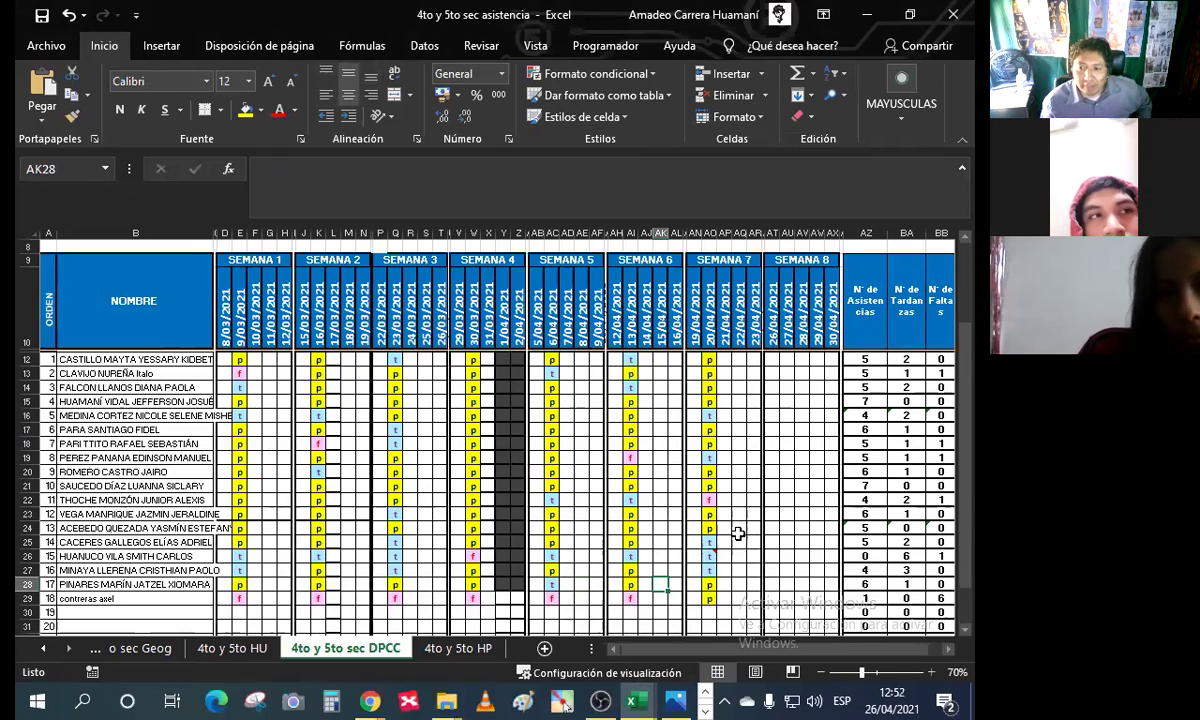
click(713, 554)
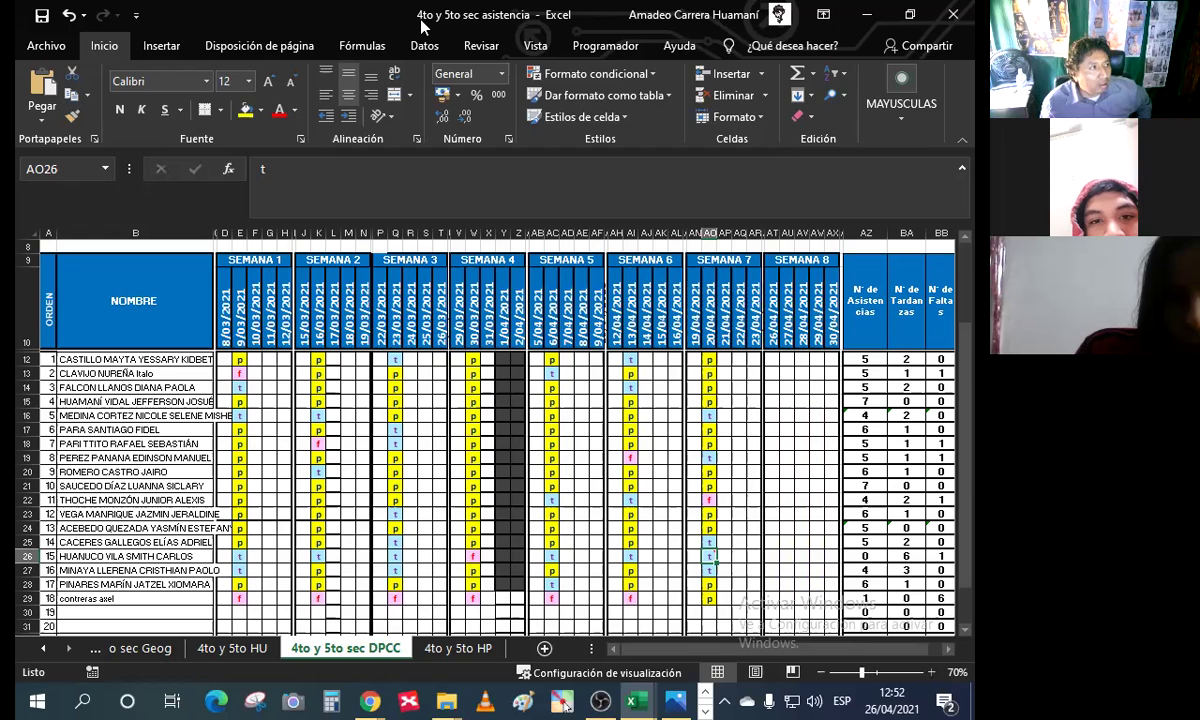
Step: Switch back to the Historia Universal online exams page in Chrome and review the list of published practices and exams
key(alt+Tab)
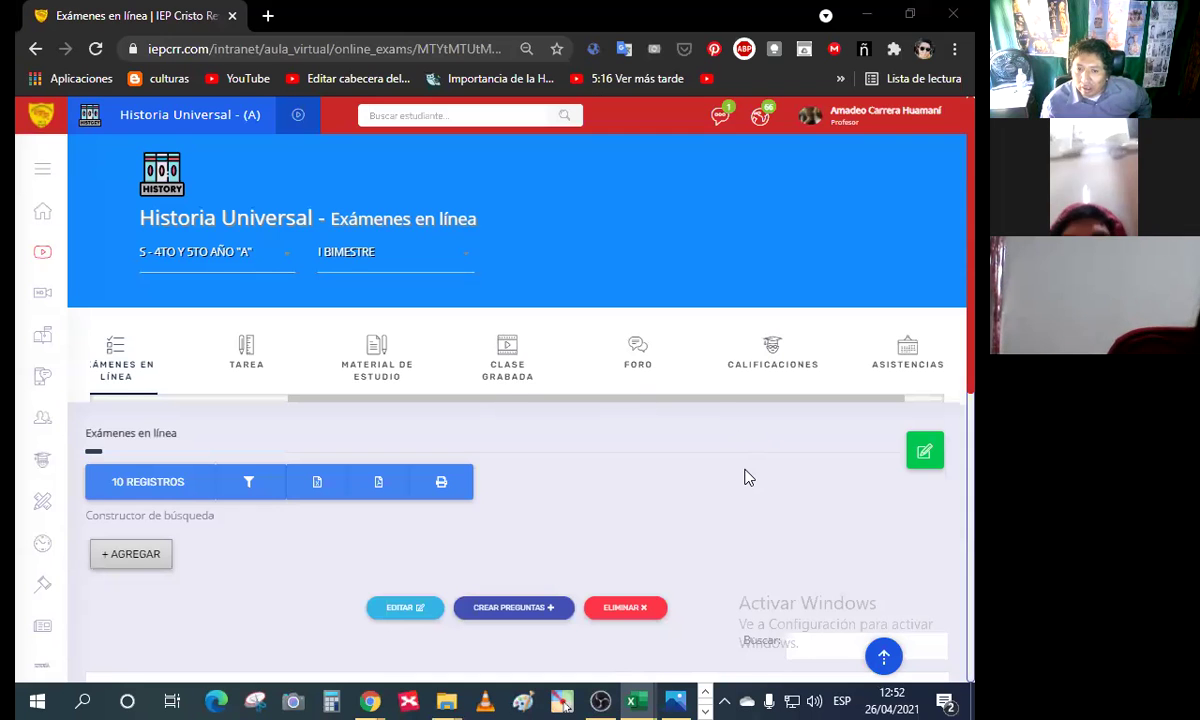
scroll(745, 470, down, 5)
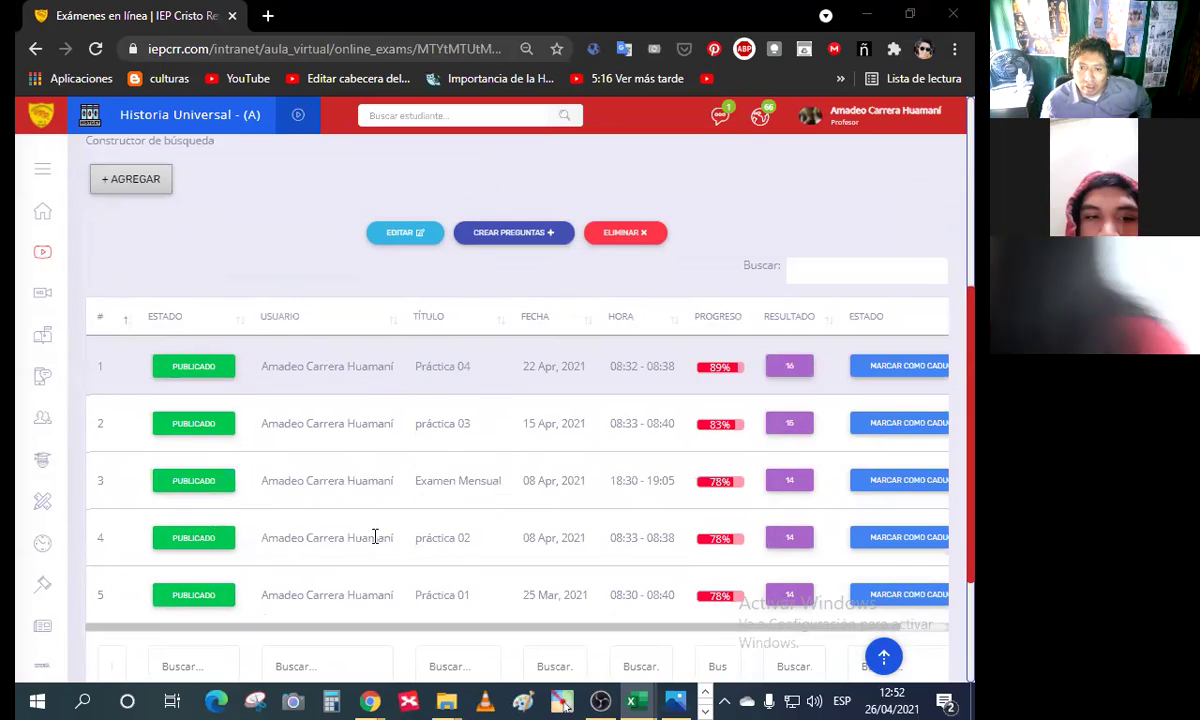
Step: Open the Historia Universal Calificaciones page and review the first students' O-01 to O-06 marks under COM 1
scroll(359, 482, up, 5)
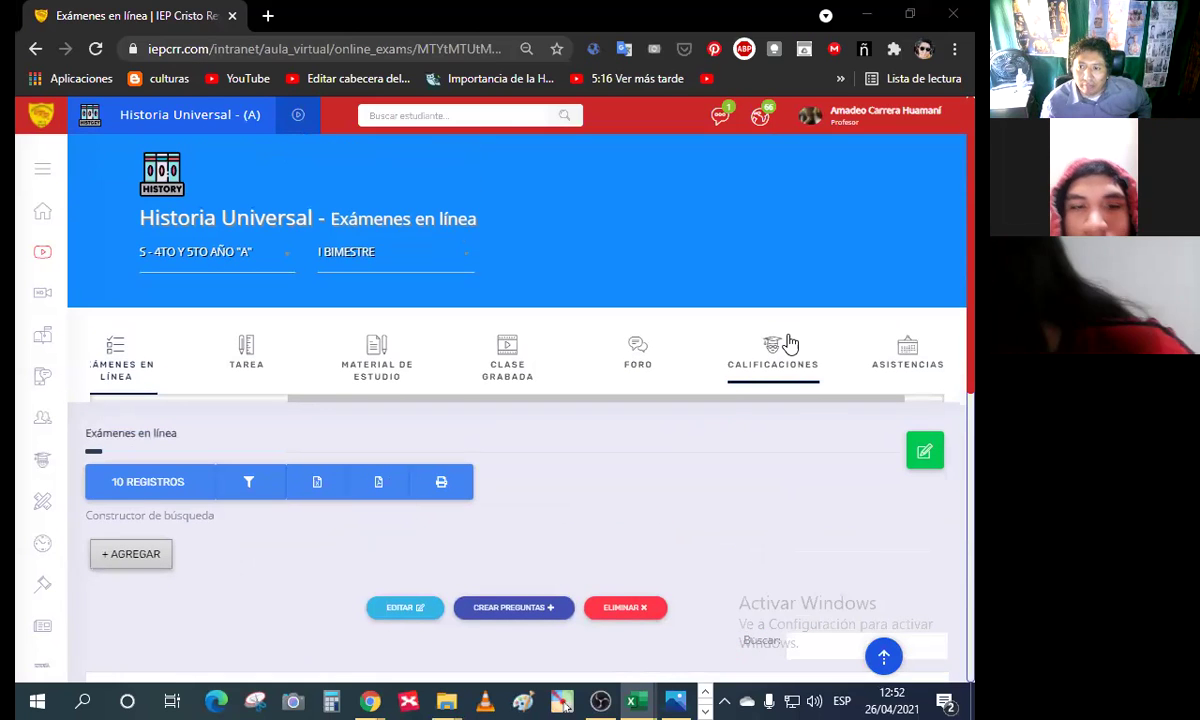
click(772, 360)
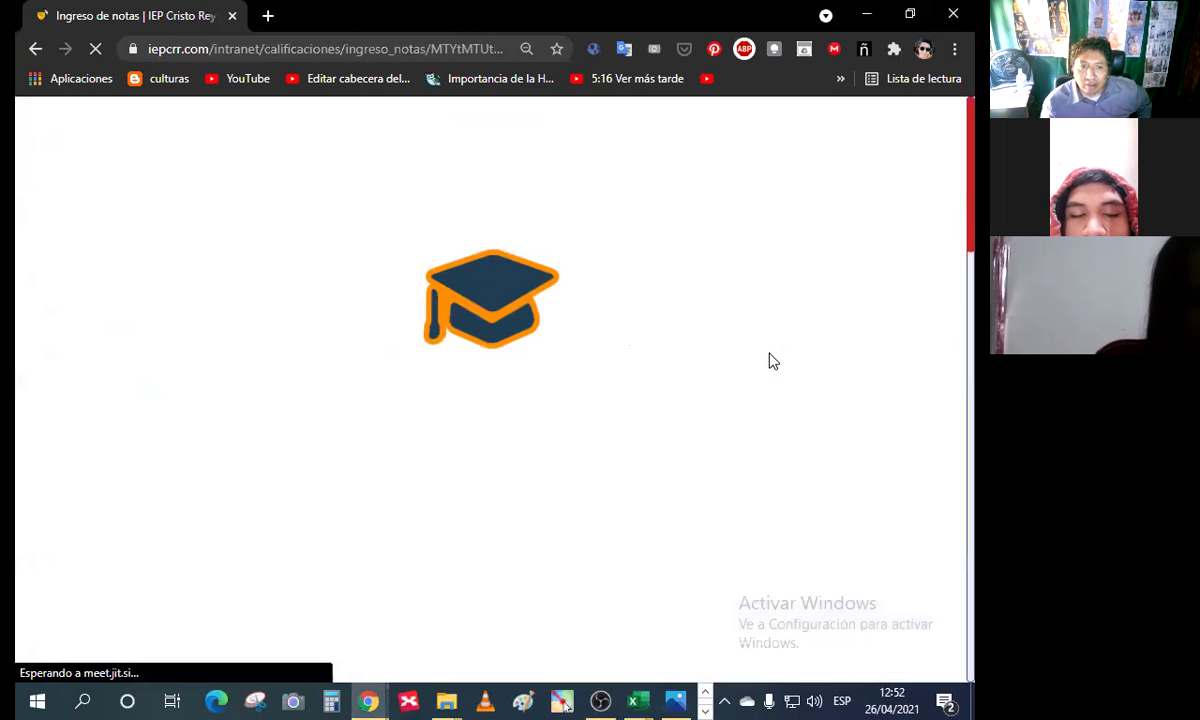
scroll(475, 497, down, 5)
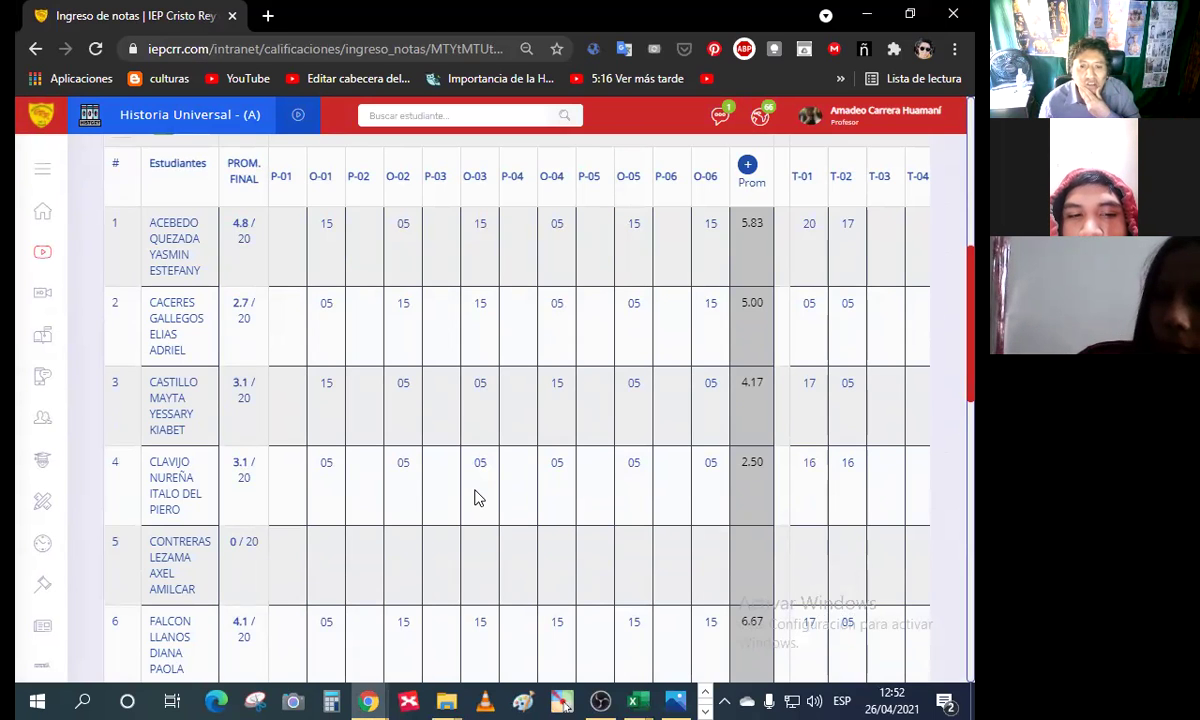
scroll(475, 497, down, 1)
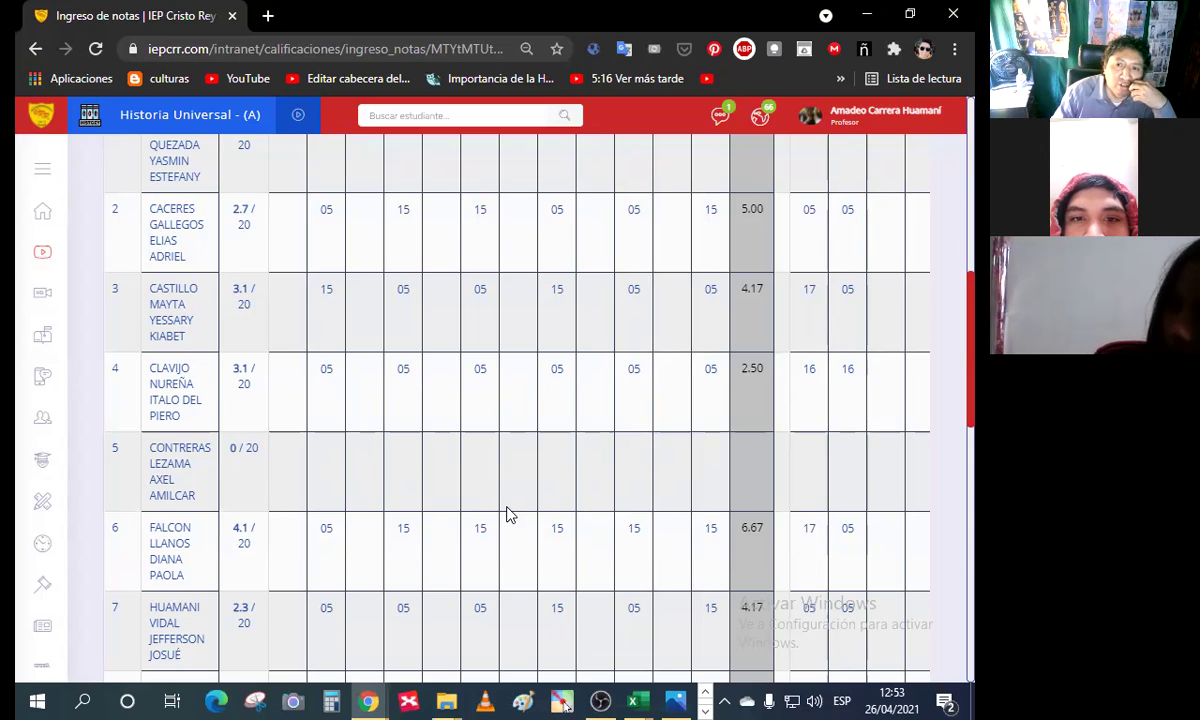
scroll(507, 514, up, 2)
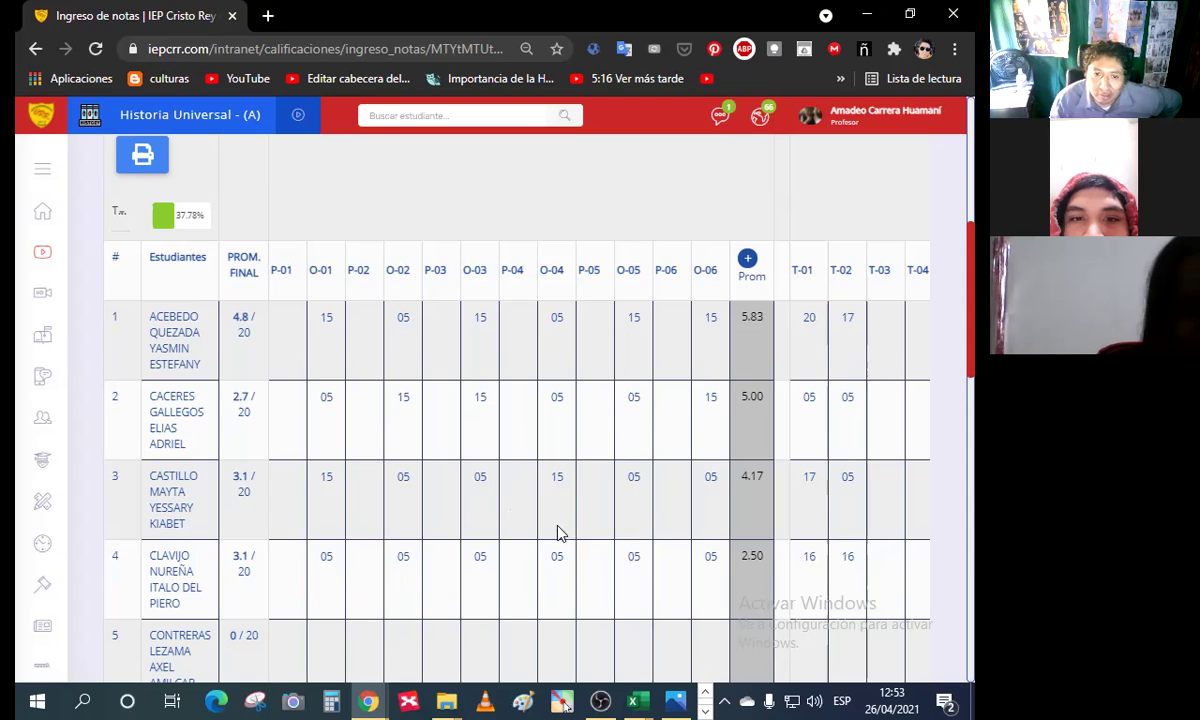
scroll(538, 537, down, 1)
scroll(538, 537, down, 1)
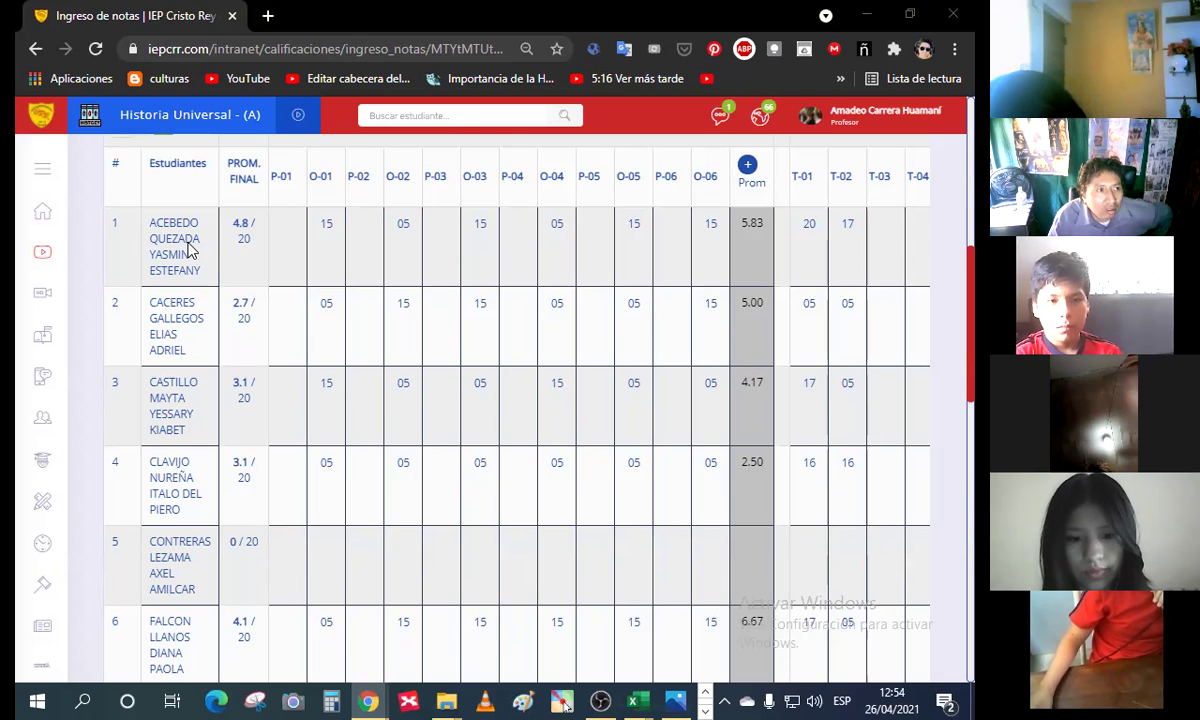
Step: Examine the COM 1 and COM 2 marks and final averages of all students in the grade table
scroll(236, 600, down, 2)
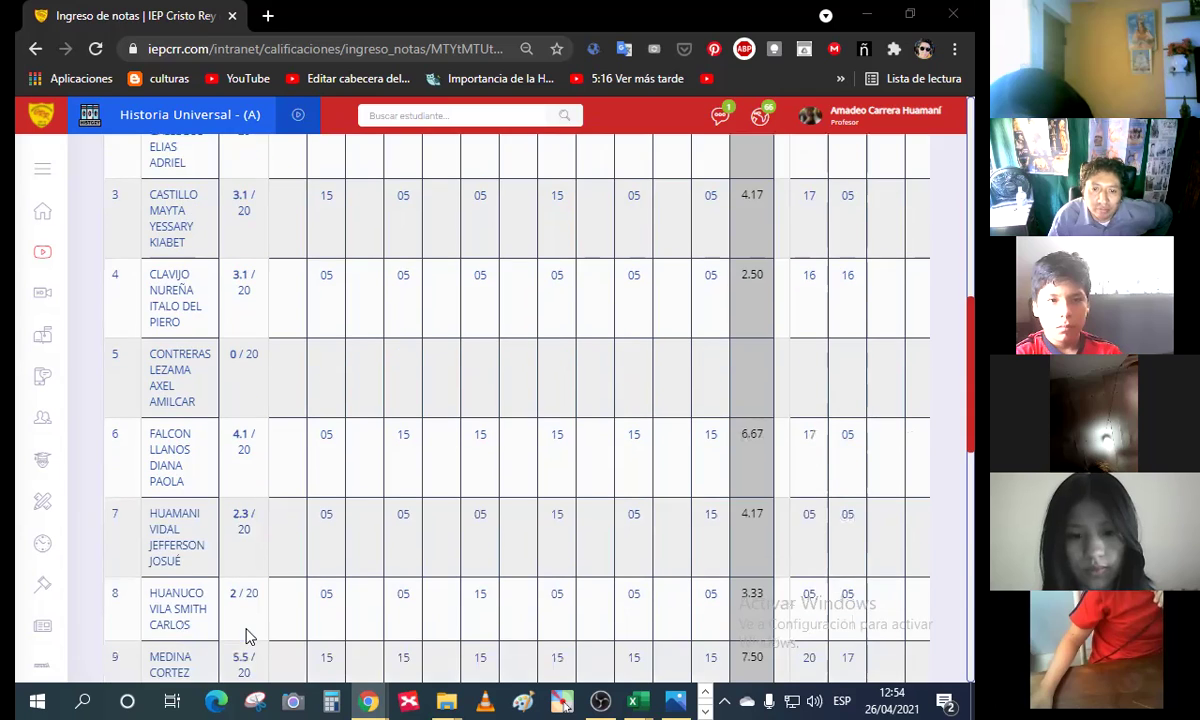
scroll(290, 601, down, 5)
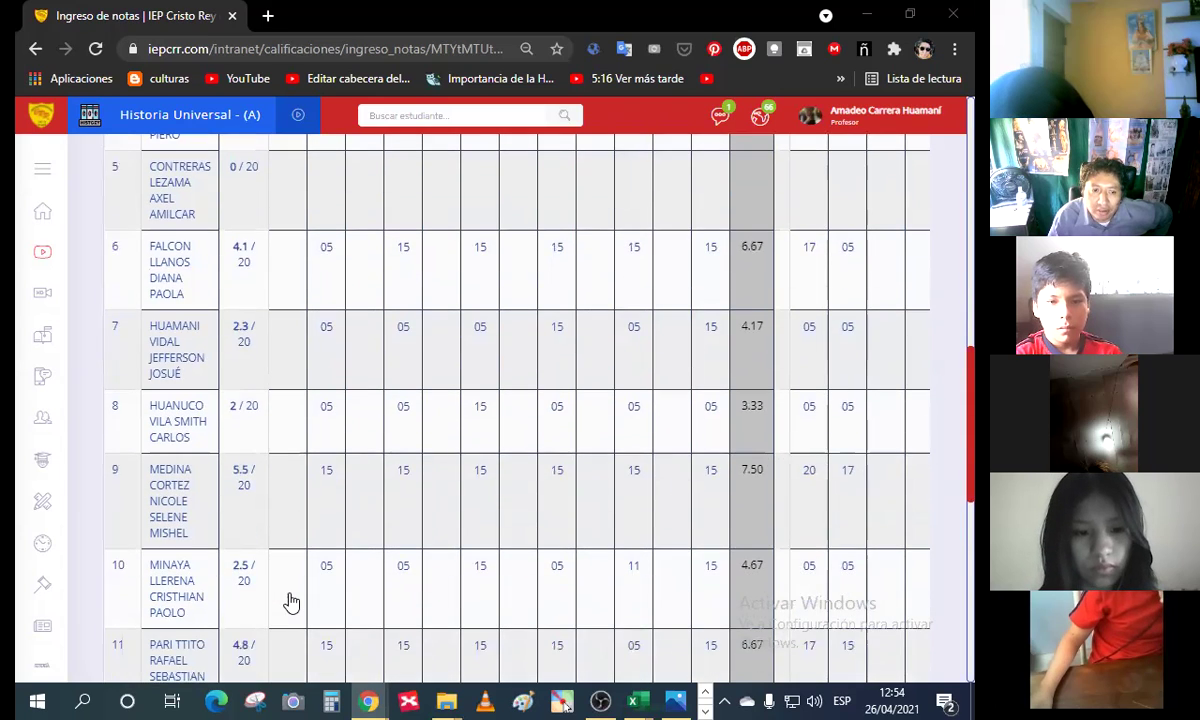
scroll(290, 601, down, 4)
scroll(290, 601, up, 3)
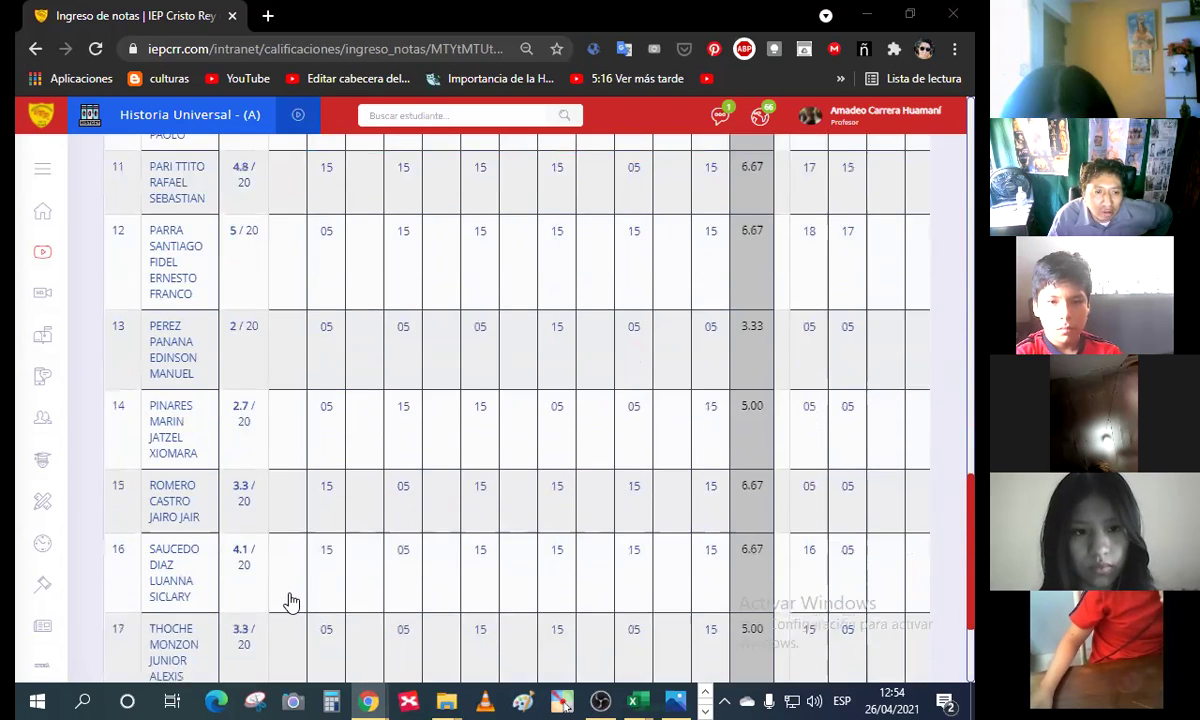
scroll(290, 601, down, 2)
scroll(290, 601, down, 1)
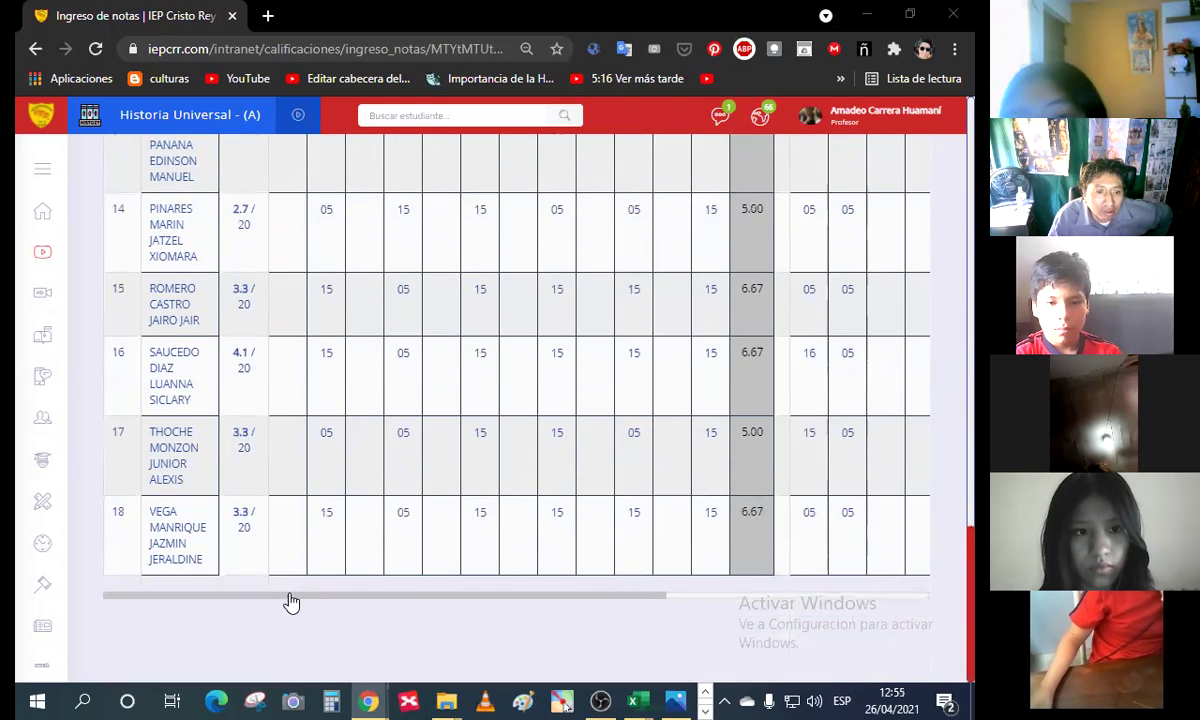
scroll(290, 601, up, 10)
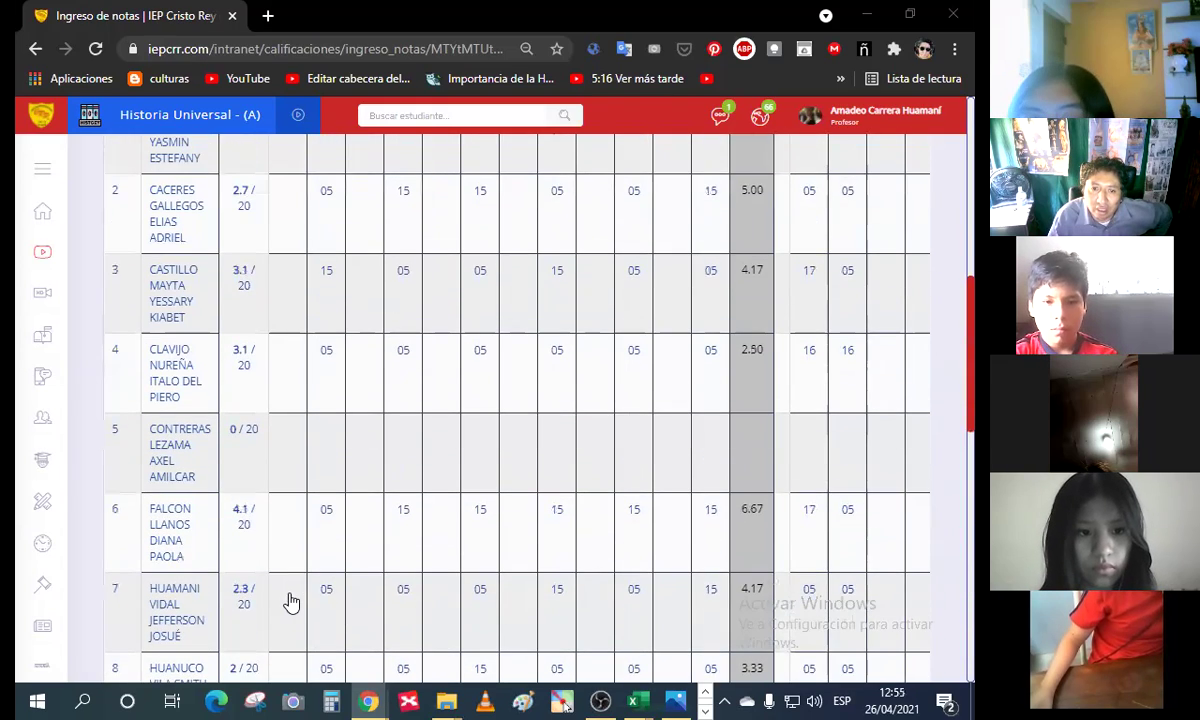
scroll(290, 601, up, 4)
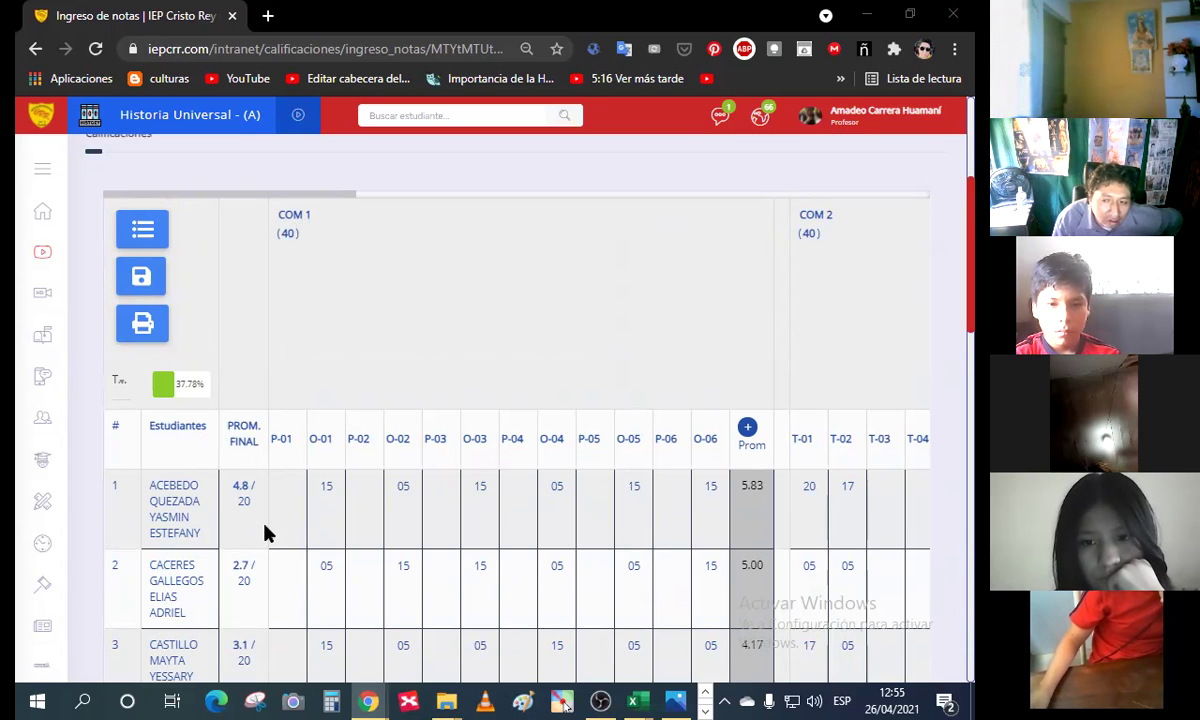
scroll(309, 577, down, 4)
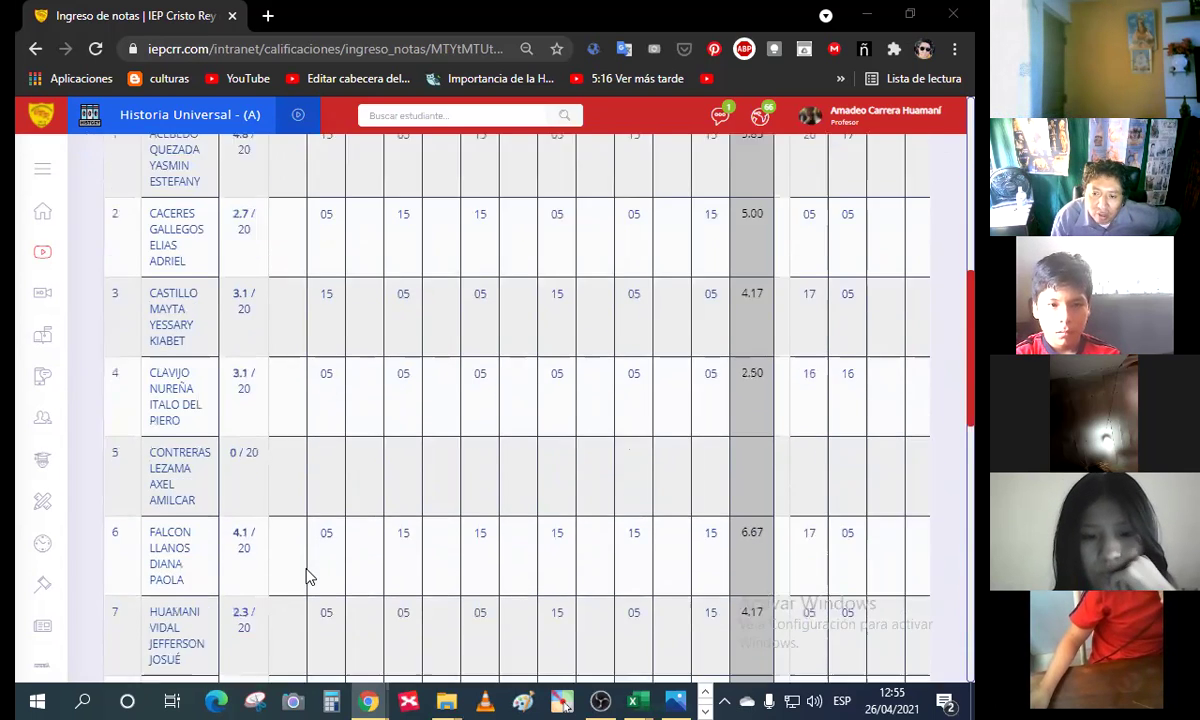
scroll(309, 577, down, 6)
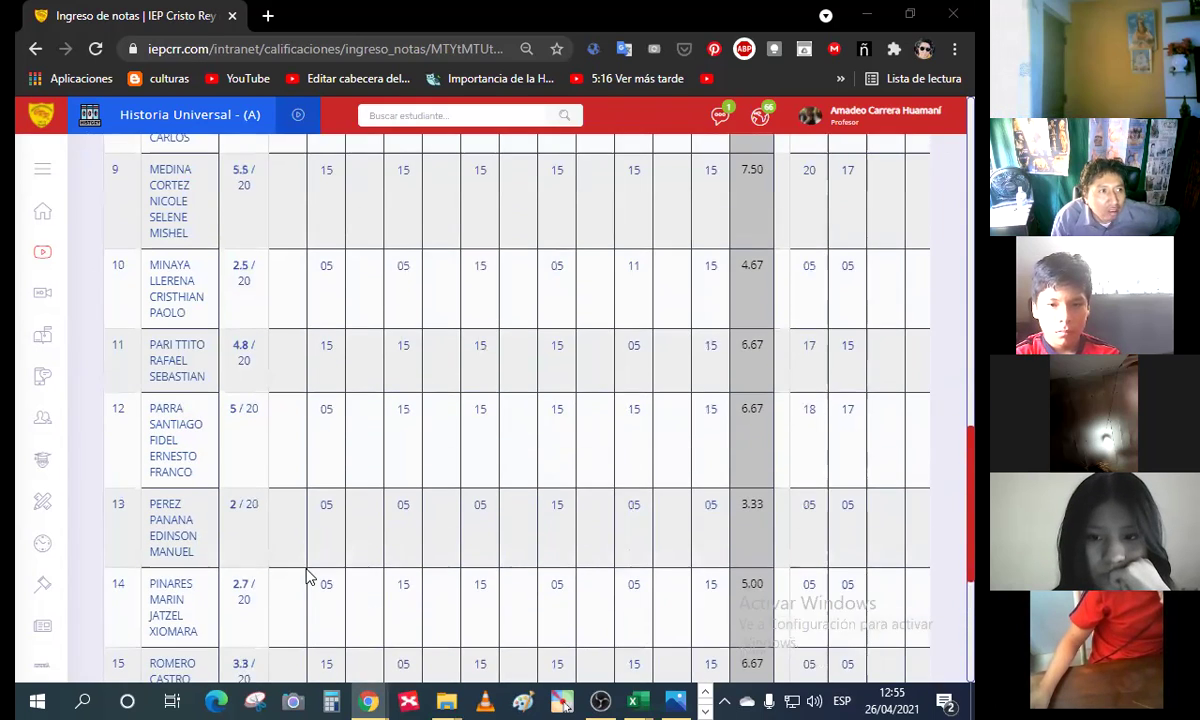
scroll(305, 555, up, 1)
scroll(652, 505, up, 5)
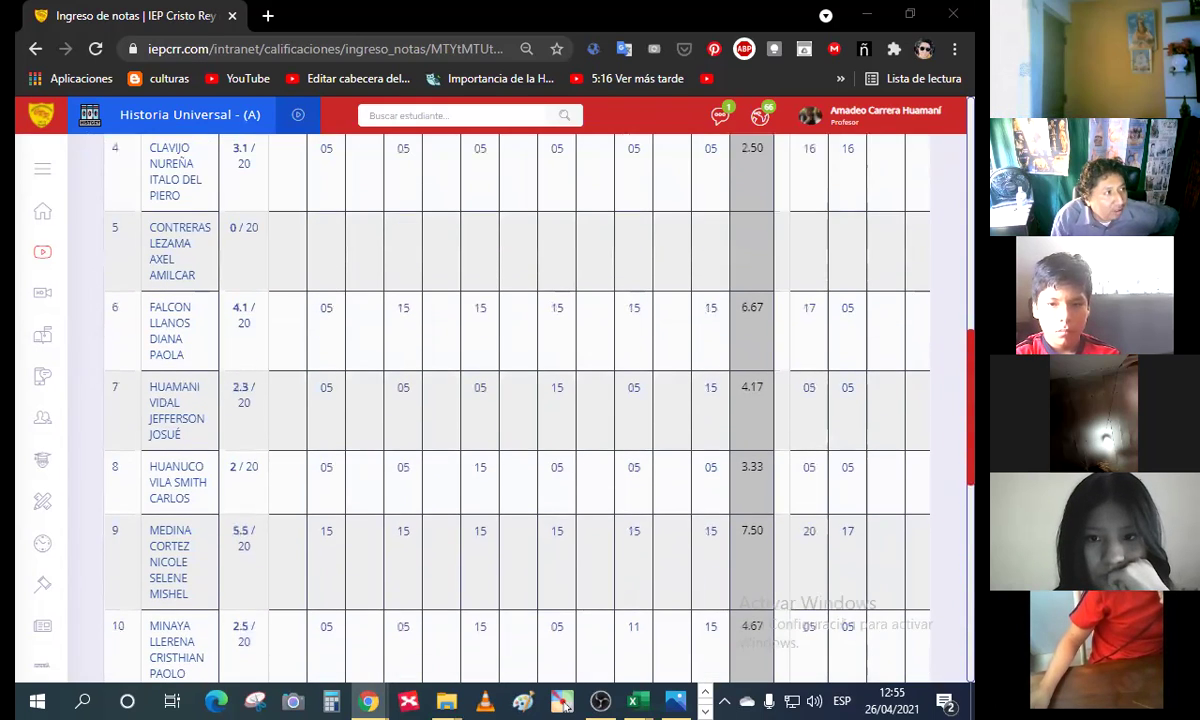
scroll(540, 400, up, 1)
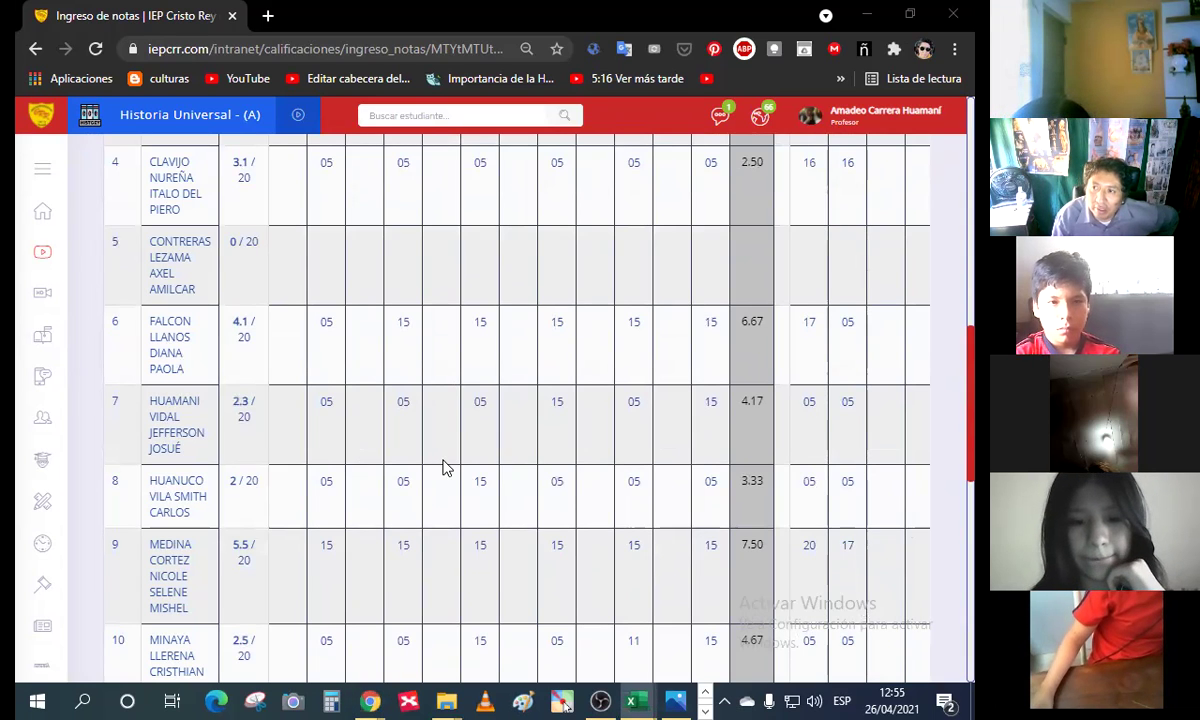
Step: Open the Historia Universal Tarea page and check the start and due dates of Tarea 04
scroll(458, 480, up, 10)
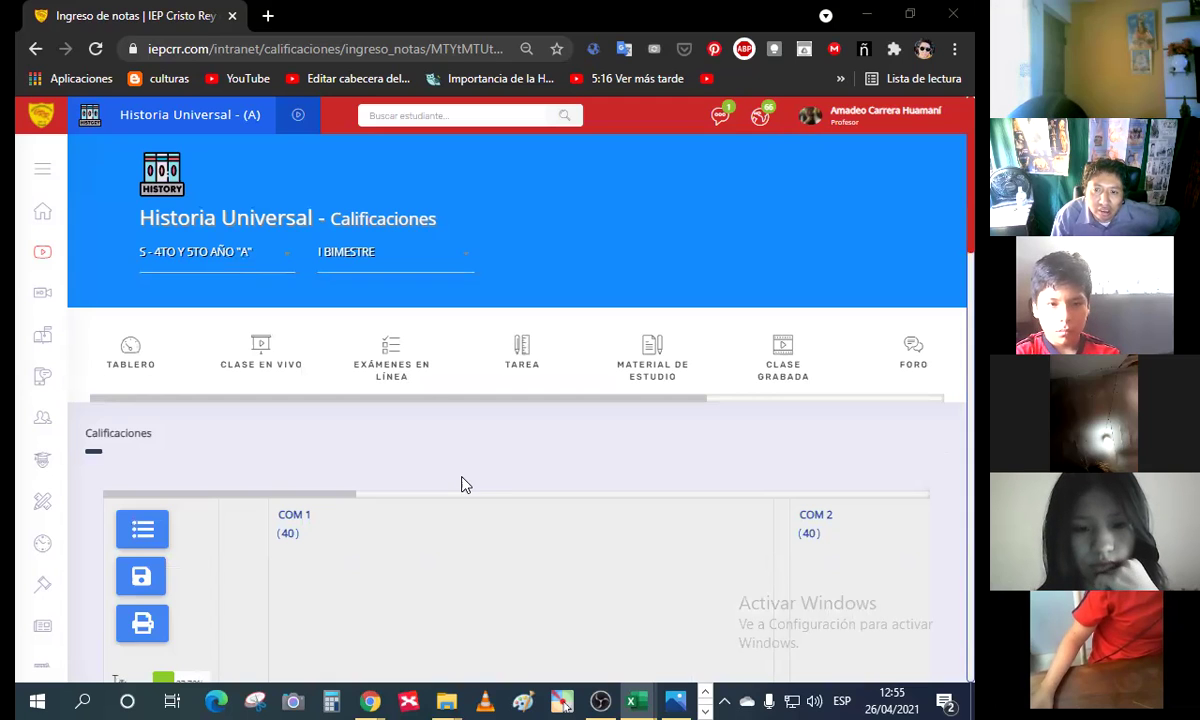
click(524, 351)
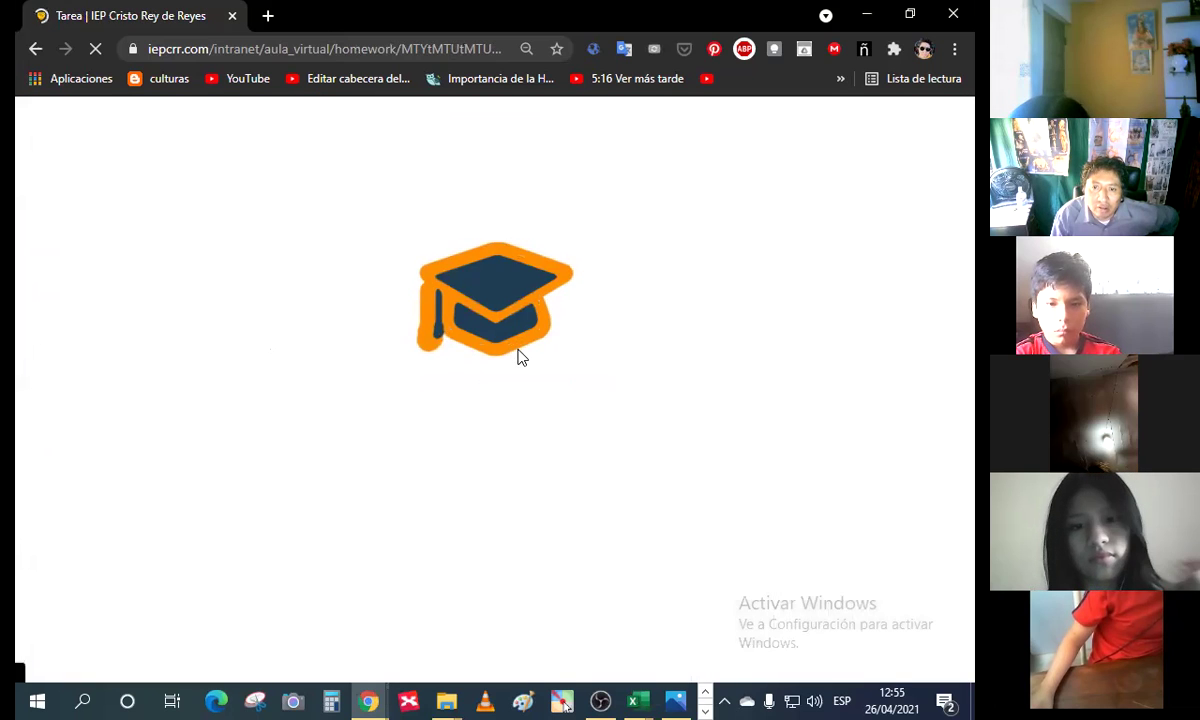
scroll(470, 463, down, 3)
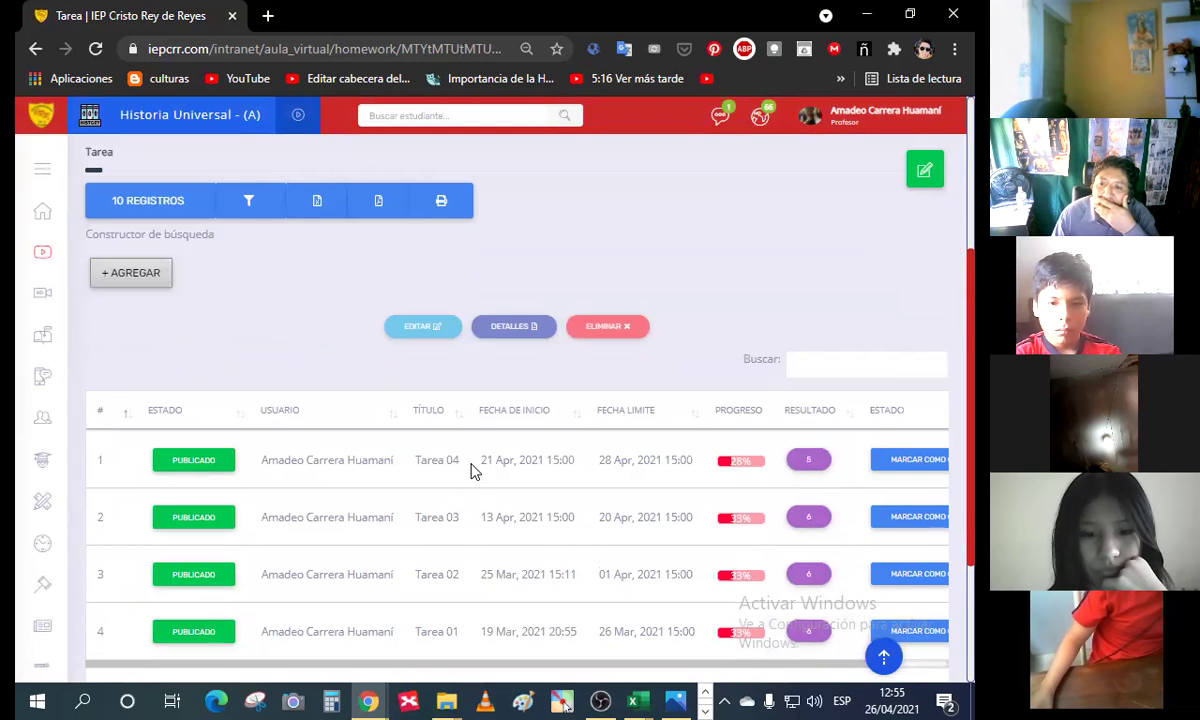
click(474, 470)
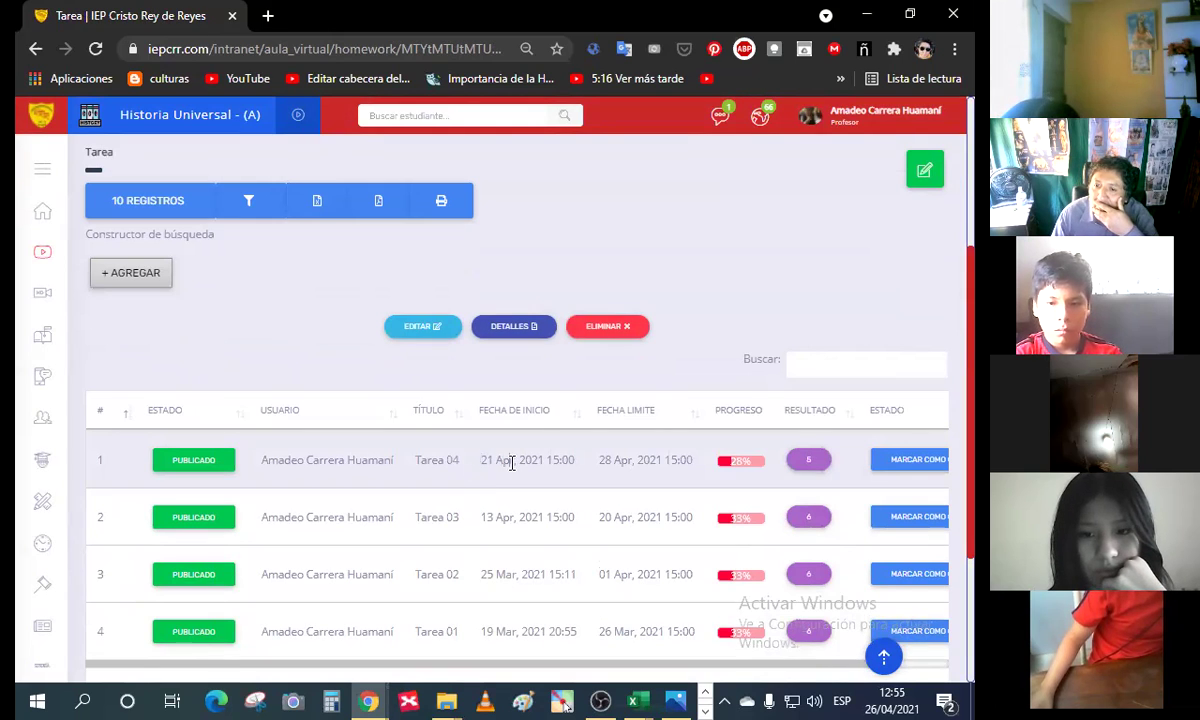
click(509, 460)
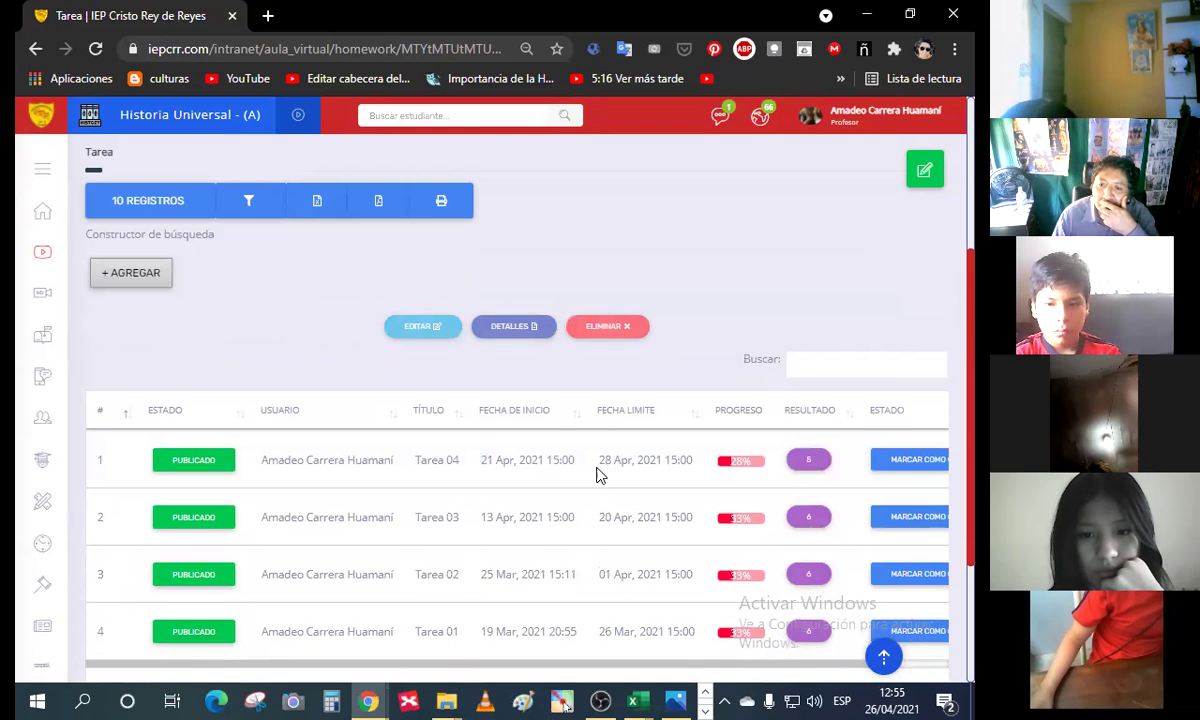
click(520, 460)
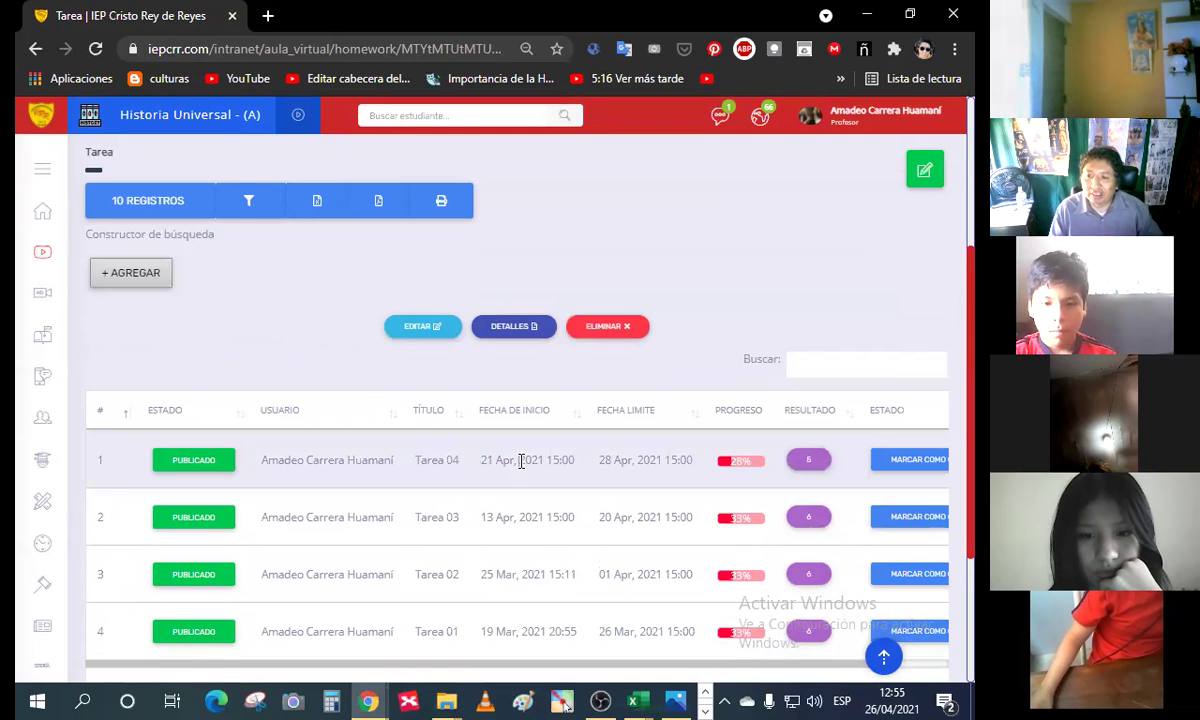
Step: Review the list of published homework and open the results of Tarea 04
scroll(520, 470, down, 1)
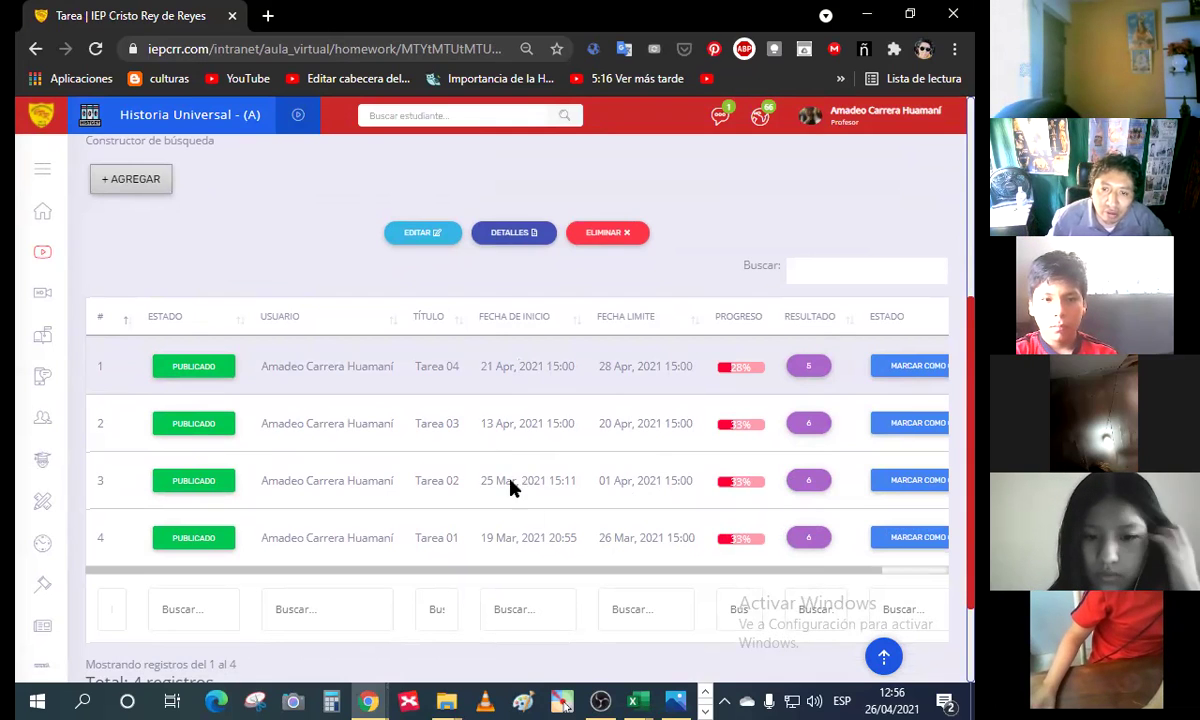
click(461, 367)
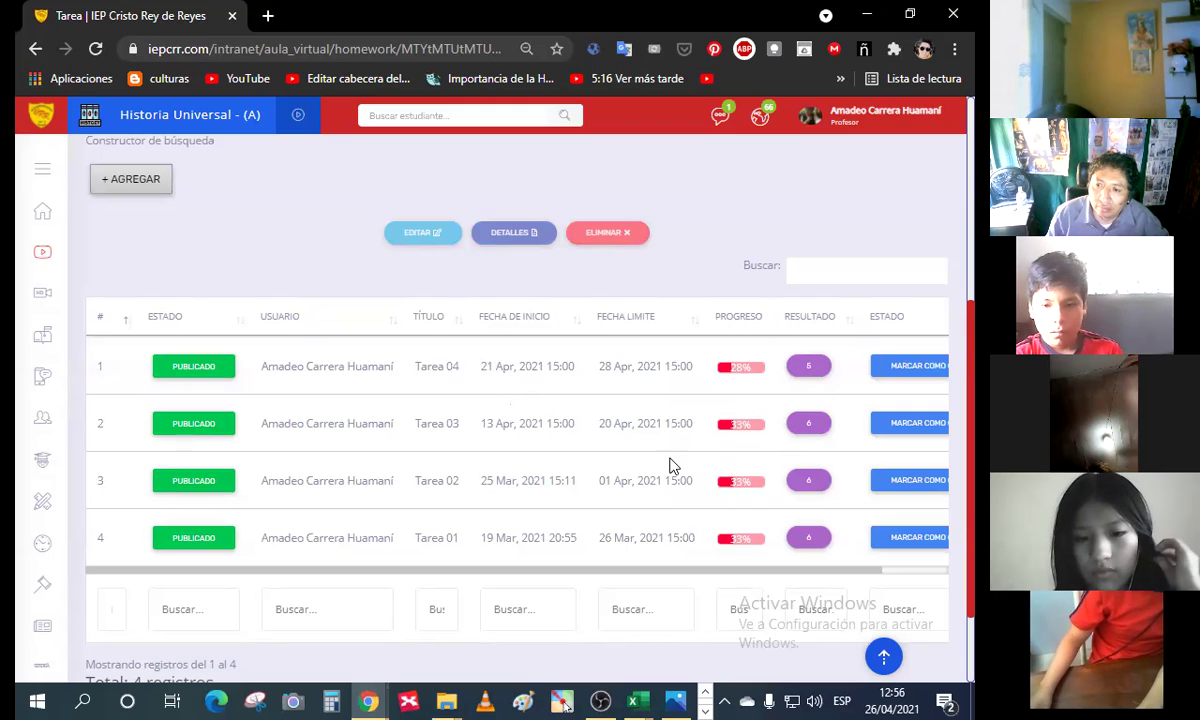
click(809, 368)
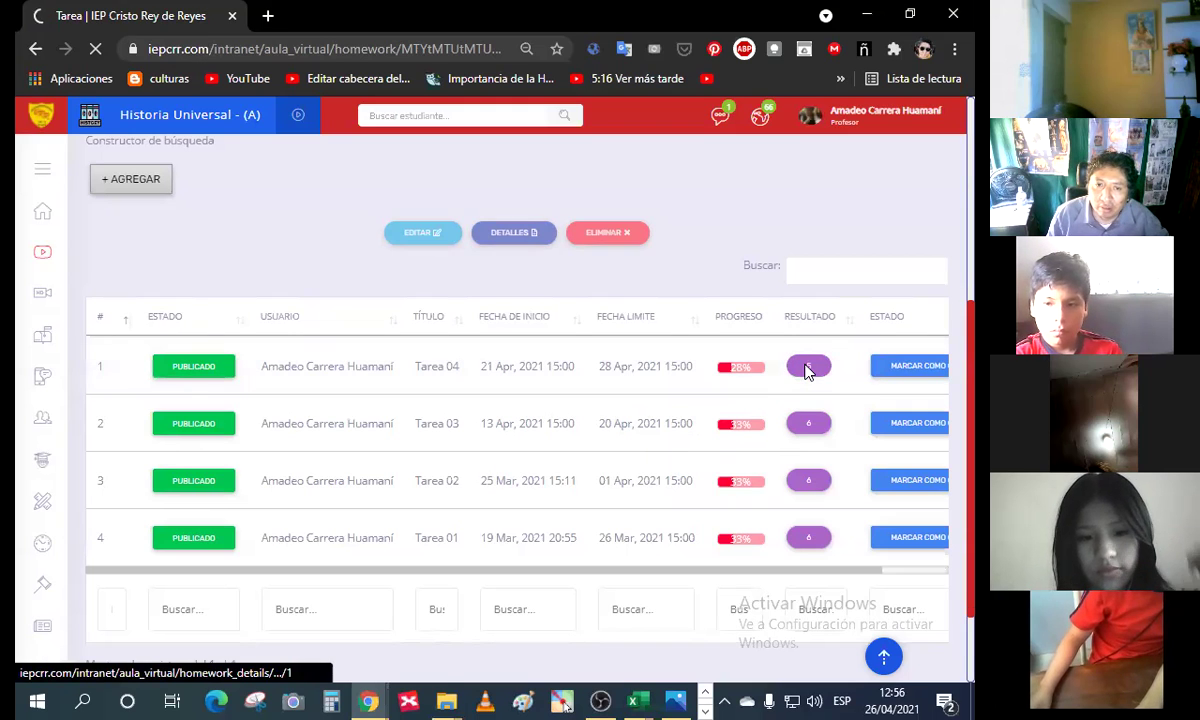